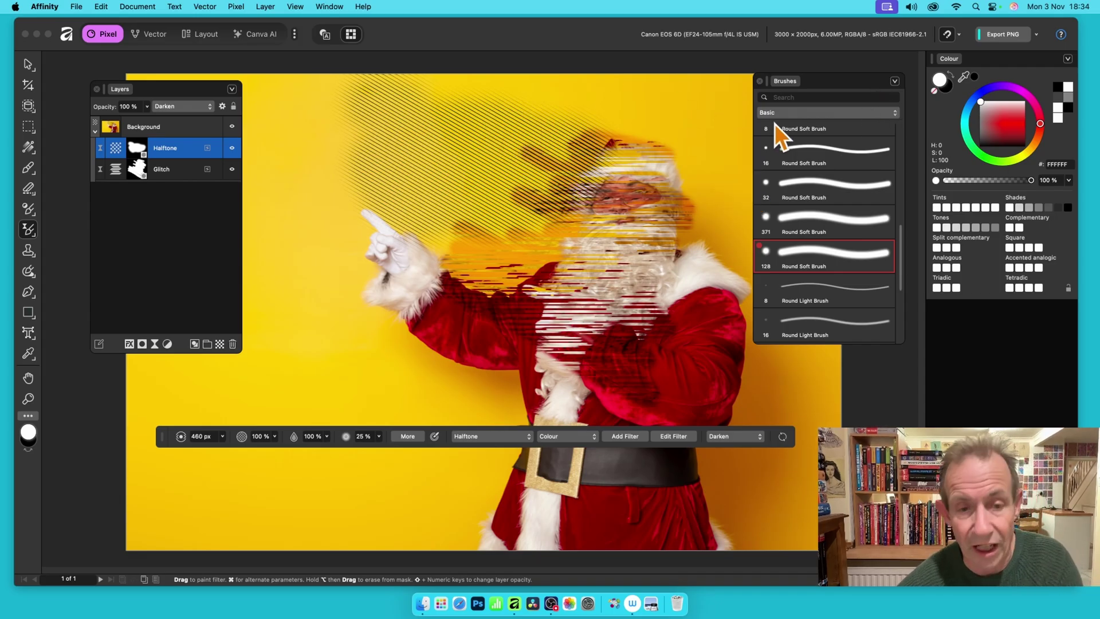
Step: Undo the Glitch and Halftone filter layers so only the Background layer remains
key("super+z")
key("super+z")
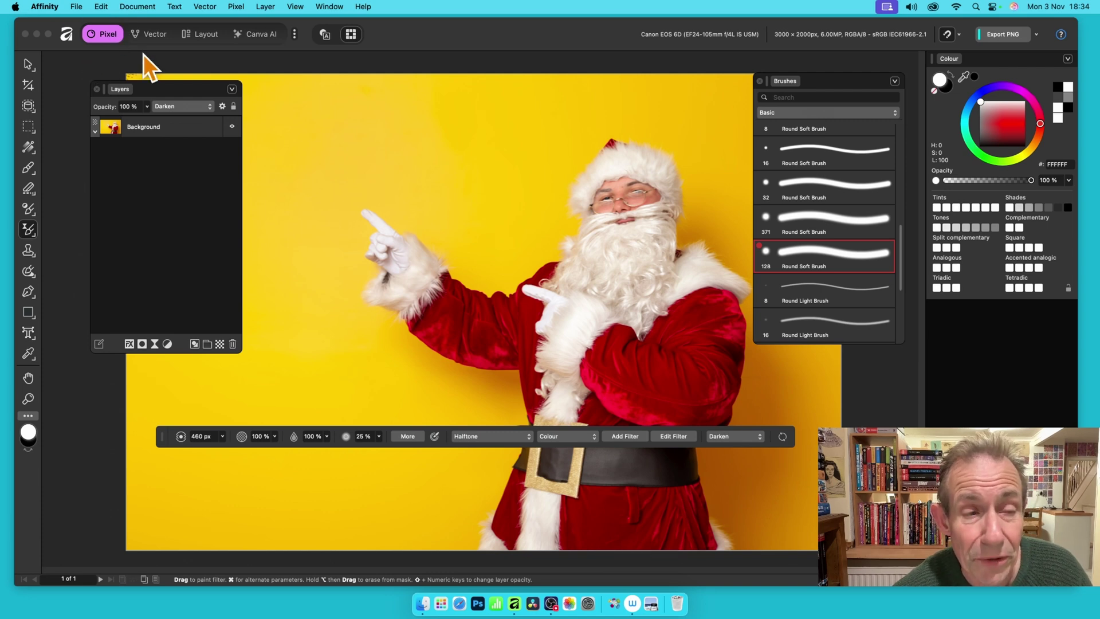
Step: Switch to the Filter Brush Tool with Halftone, test a stroke, then undo it
left_click(28, 229)
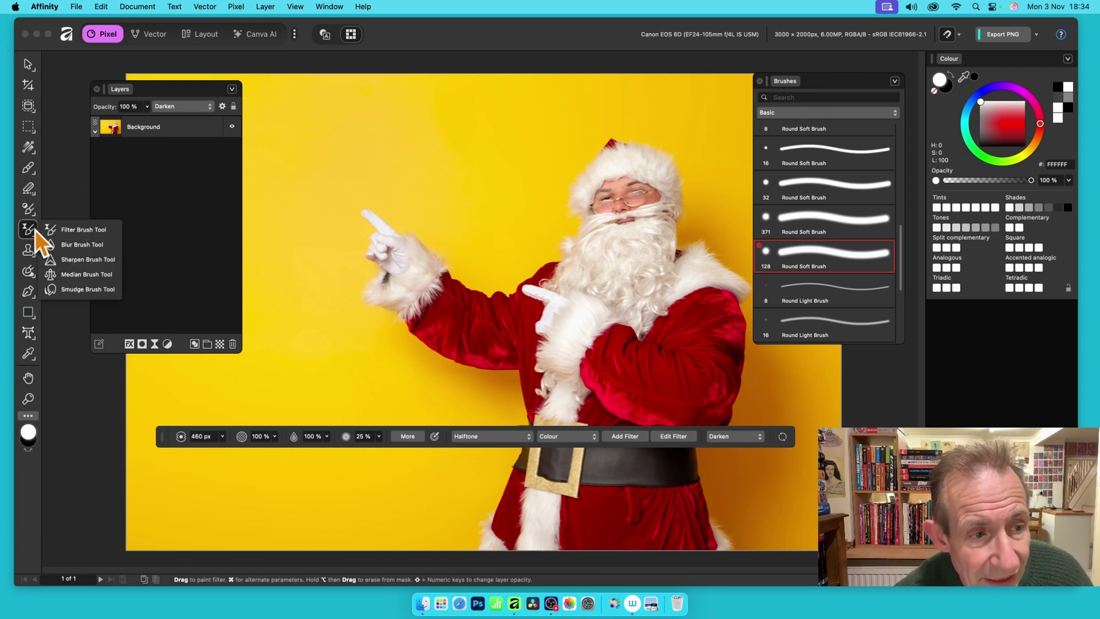
left_click(106, 233)
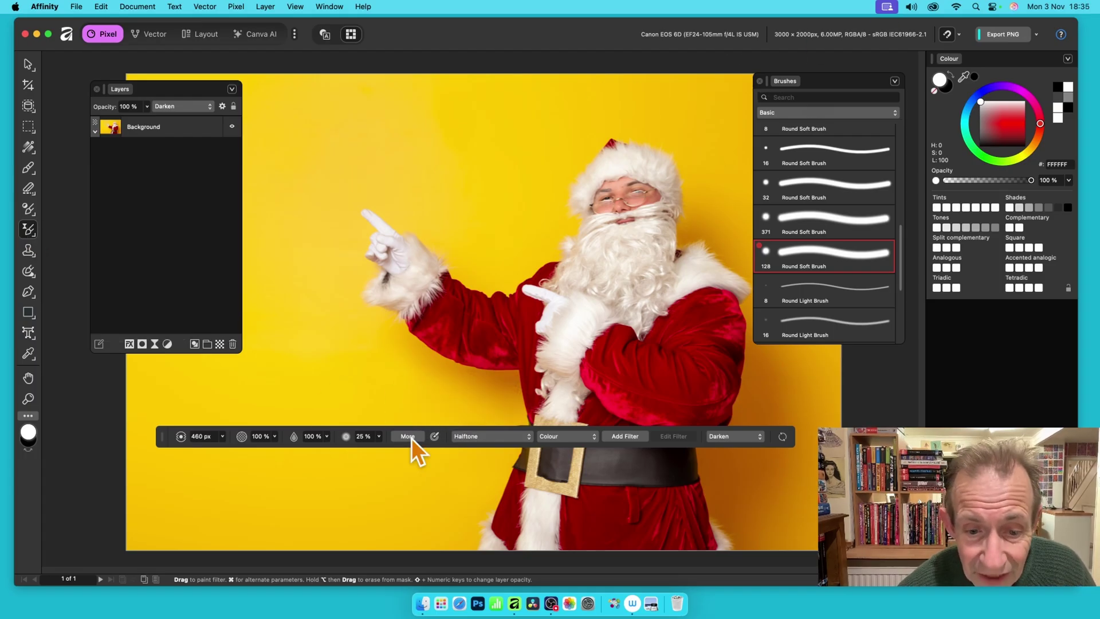
left_click_drag(780, 453, 798, 449)
key("super+z")
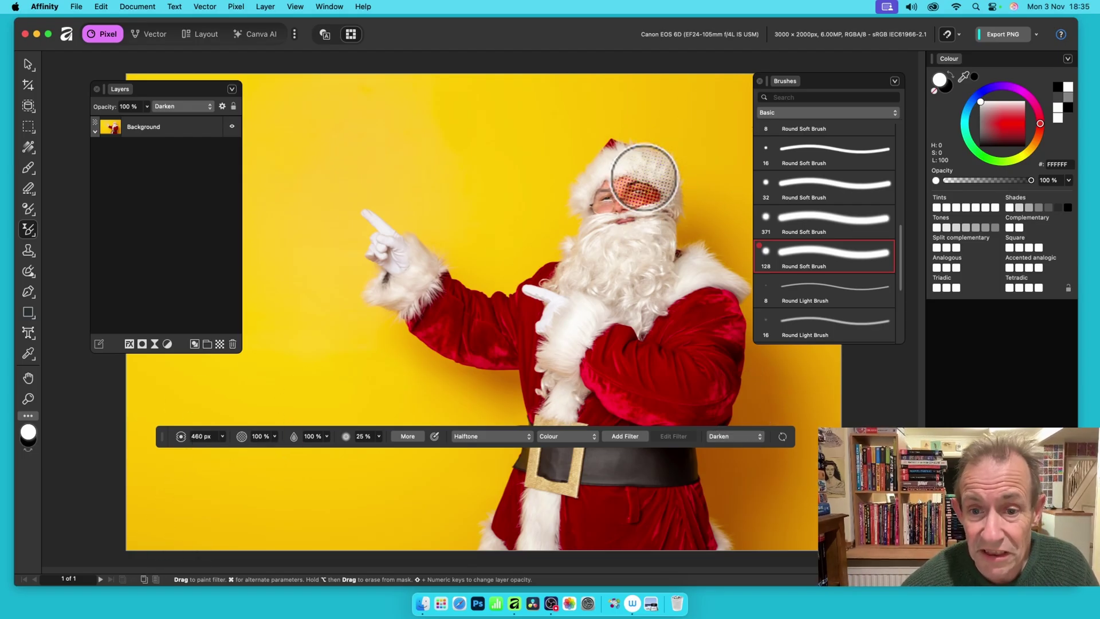
Step: Paint halftone dots over Santa's hat, face and beard, undoing the stray background stroke
mouse_move(630, 171)
left_mouse_down()
mouse_move(621, 224)
mouse_move(597, 189)
mouse_move(657, 174)
mouse_move(618, 252)
mouse_move(603, 217)
mouse_move(641, 175)
mouse_move(628, 239)
mouse_move(601, 245)
mouse_move(600, 217)
mouse_move(655, 188)
mouse_move(686, 225)
mouse_move(629, 273)
mouse_move(597, 278)
mouse_move(614, 261)
mouse_move(623, 224)
mouse_move(653, 254)
left_mouse_up()
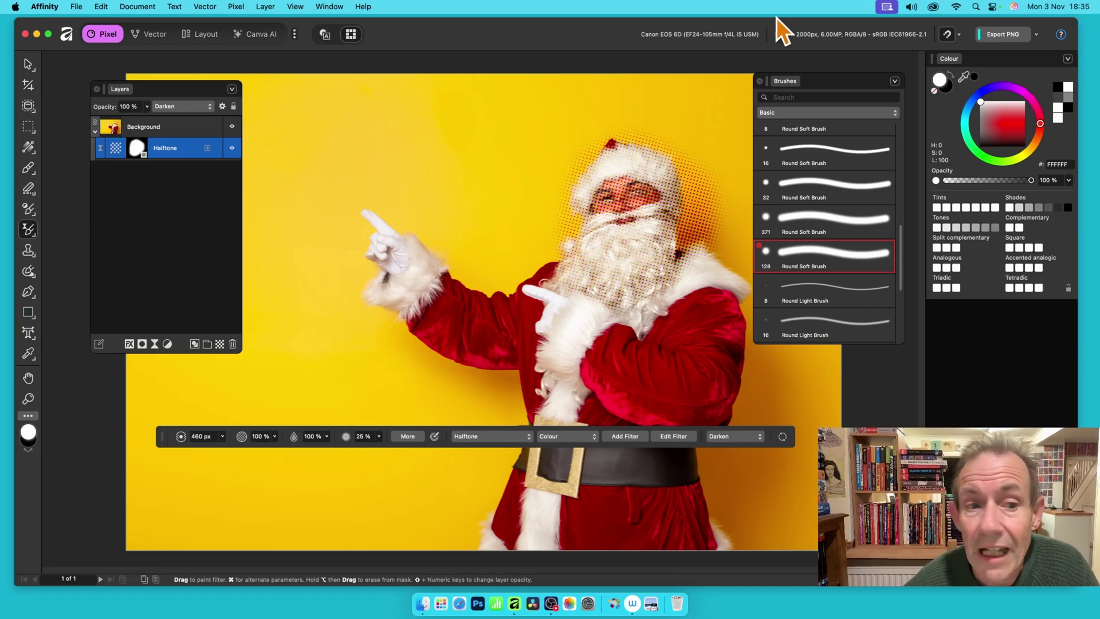
left_click_drag(381, 109, 345, 121)
key("super+z")
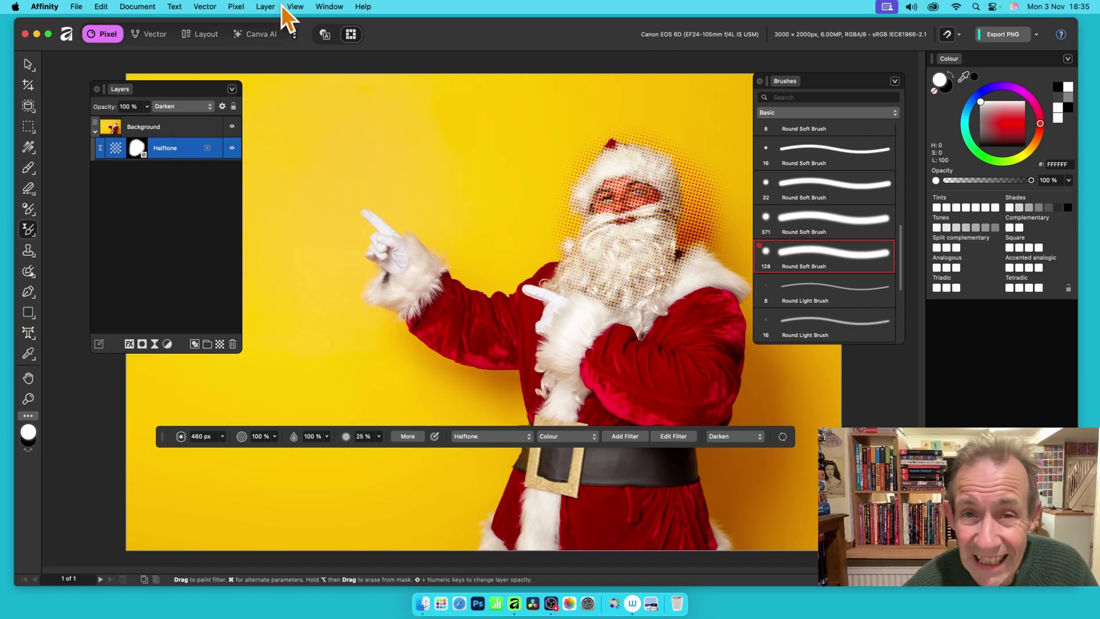
left_click(236, 6)
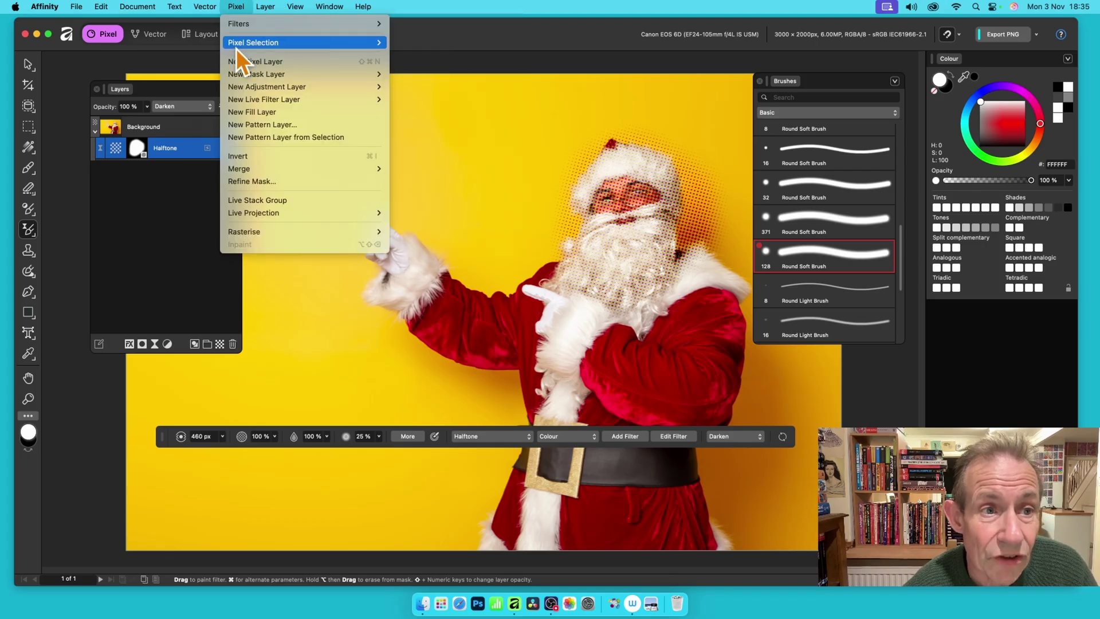
mouse_move(271, 26)
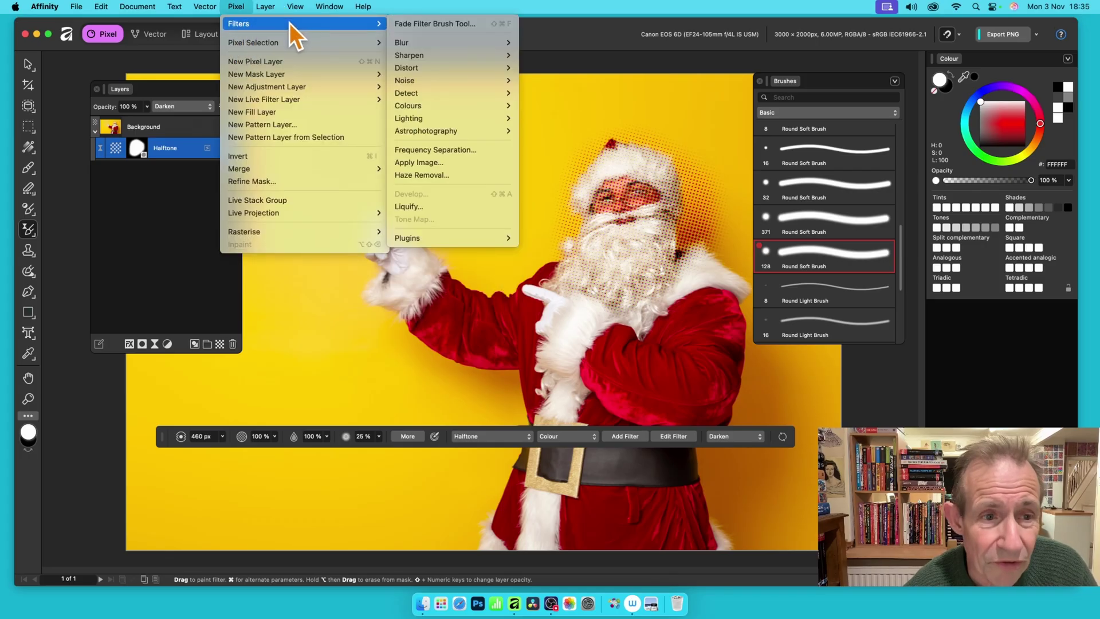
mouse_move(273, 101)
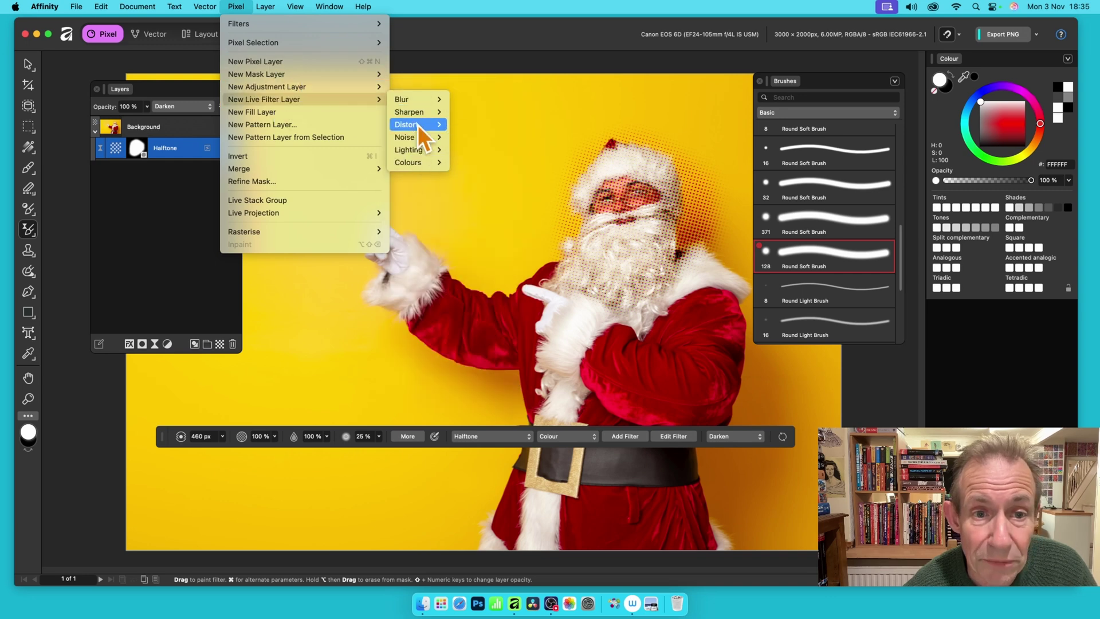
mouse_move(415, 161)
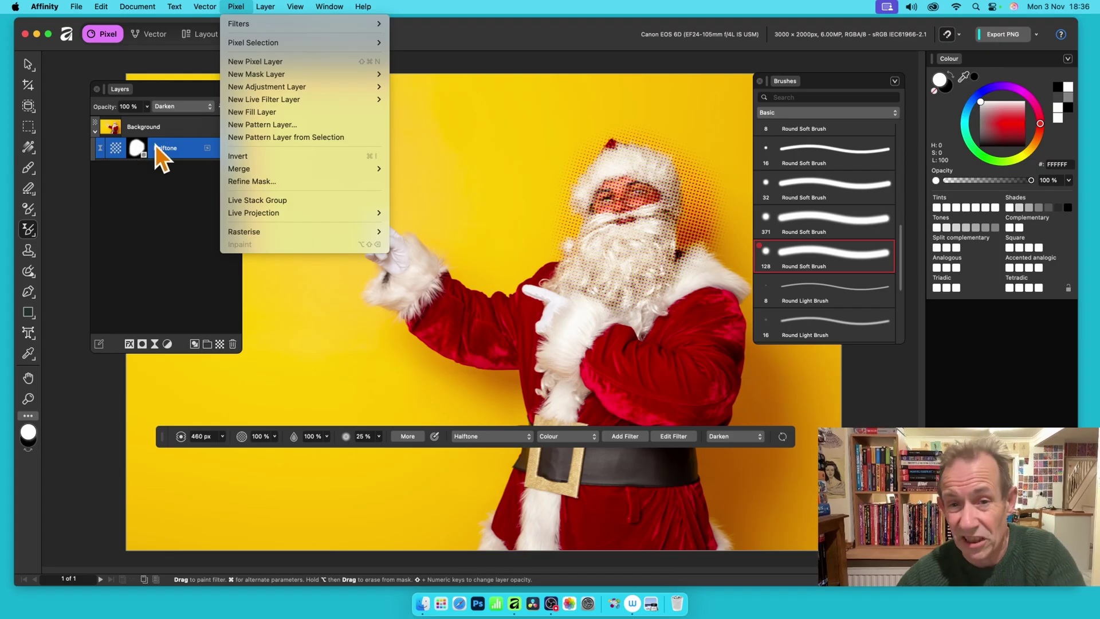
left_click(1024, 56)
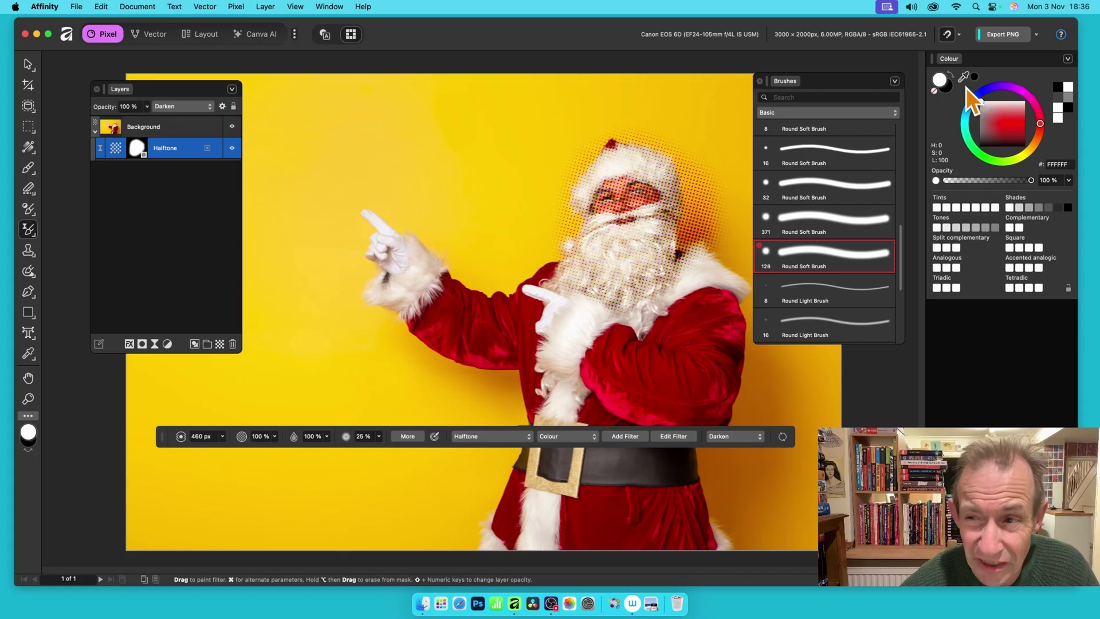
Step: Extend the halftone dots past the hat and, in mid grey, down toward the arm
mouse_move(594, 147)
left_mouse_down()
mouse_move(663, 155)
mouse_move(606, 154)
mouse_move(597, 120)
mouse_move(571, 150)
mouse_move(554, 150)
mouse_move(544, 177)
mouse_move(600, 160)
mouse_move(658, 164)
left_mouse_up()
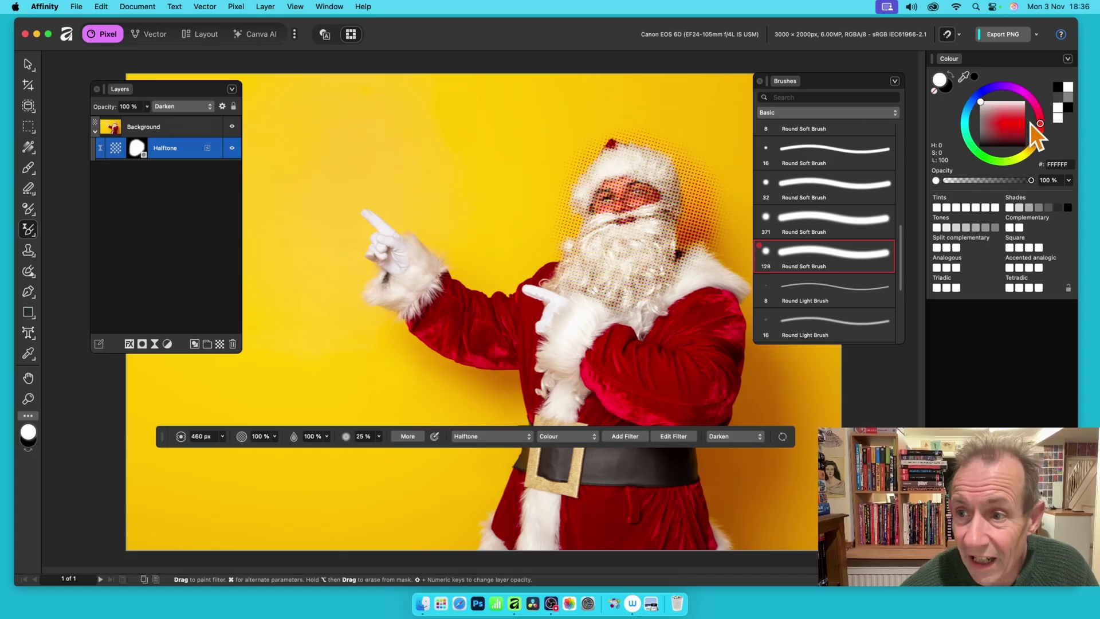
left_click_drag(981, 103, 980, 121)
mouse_move(598, 175)
left_mouse_down()
mouse_move(660, 118)
mouse_move(625, 128)
mouse_move(568, 245)
mouse_move(553, 208)
mouse_move(516, 263)
mouse_move(549, 235)
mouse_move(490, 280)
mouse_move(478, 233)
mouse_move(496, 200)
mouse_move(433, 241)
mouse_move(415, 206)
mouse_move(447, 174)
mouse_move(415, 191)
left_mouse_up()
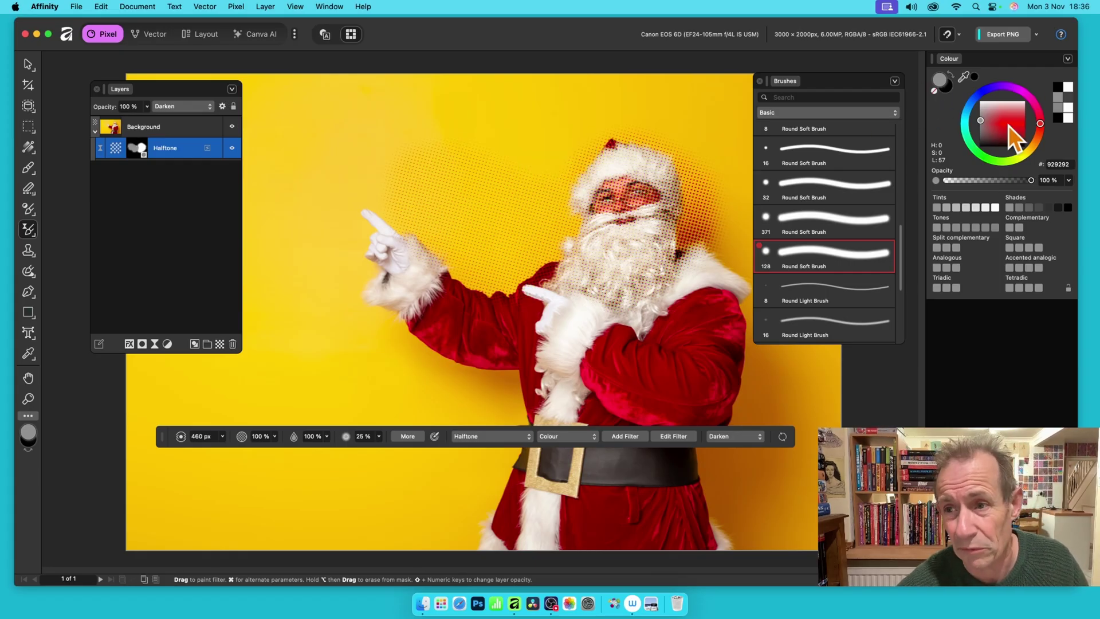
Step: Switch the paint colour to black and clear the dots from Santa's face and glasses
left_click_drag(984, 121, 975, 102)
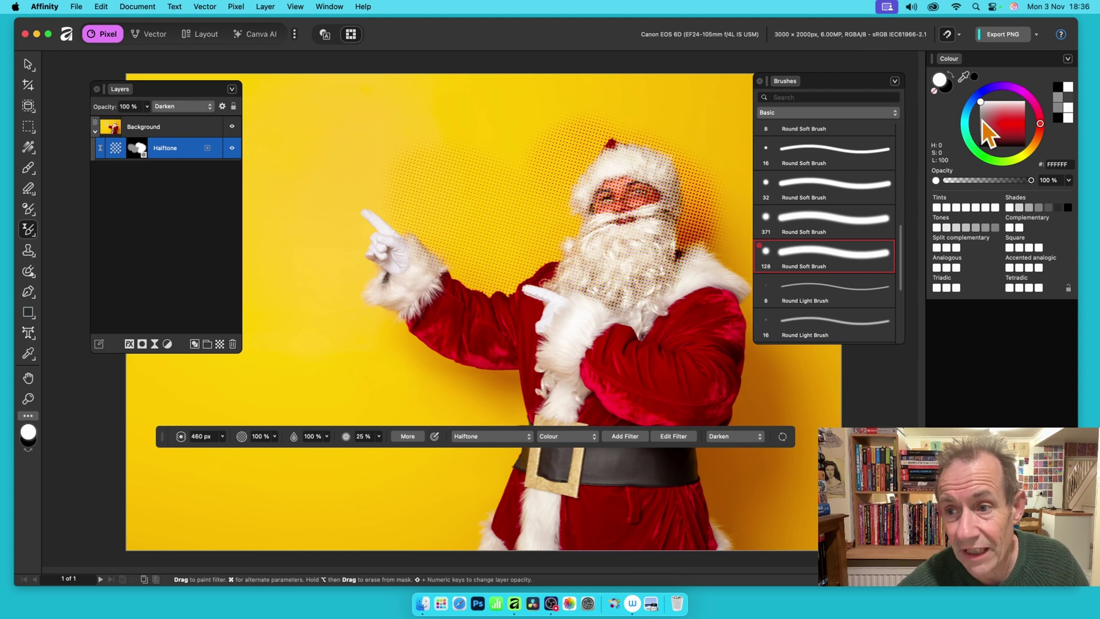
left_click_drag(983, 120, 979, 136)
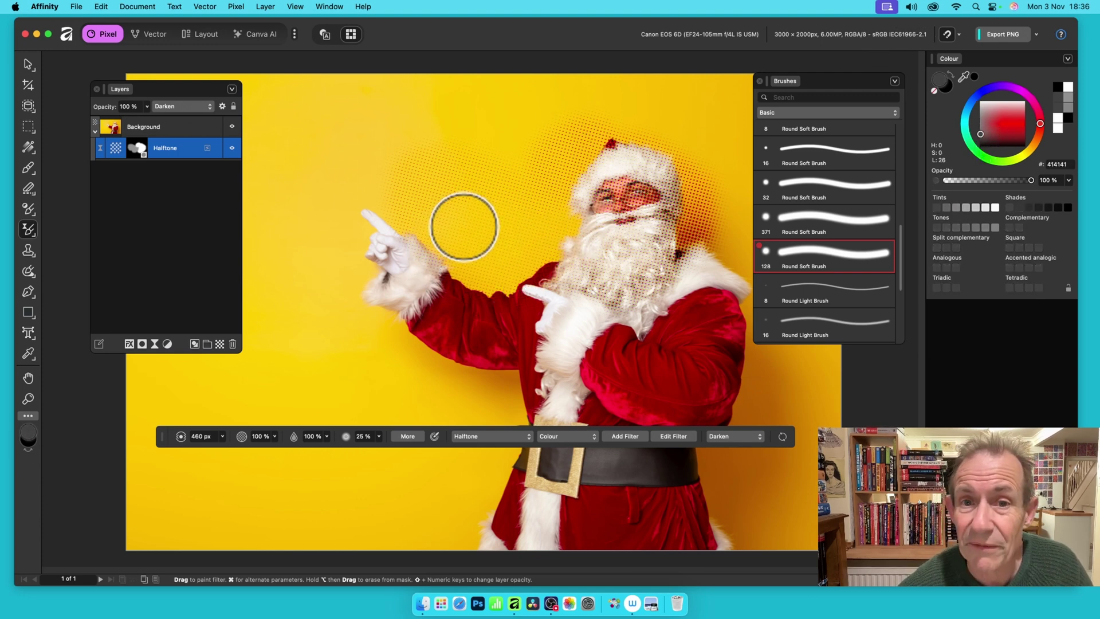
left_click_drag(985, 136, 979, 154)
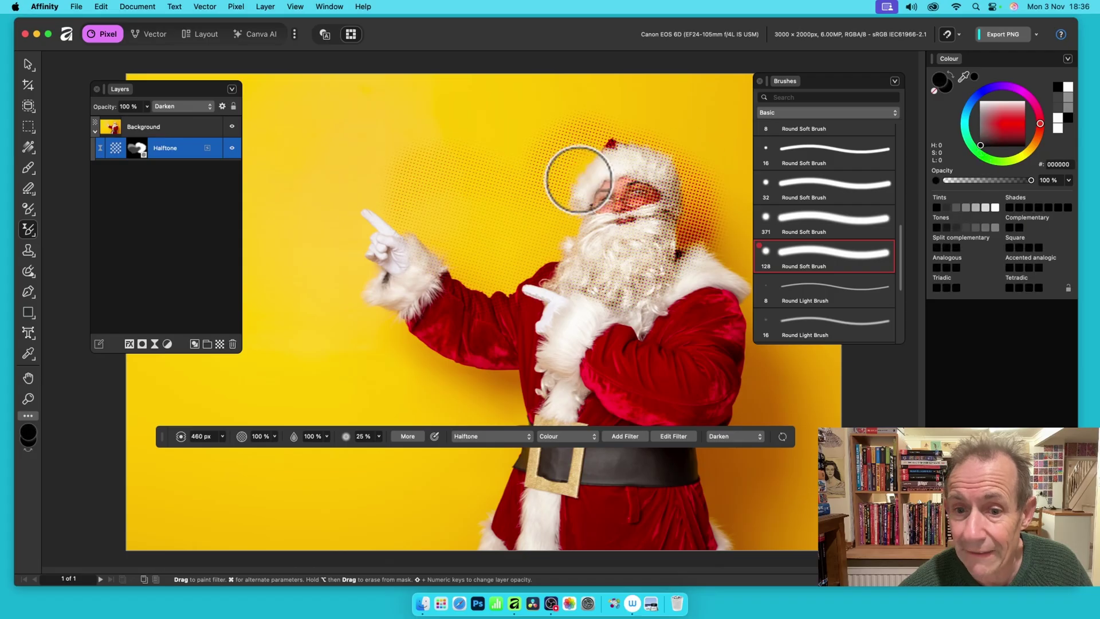
mouse_move(611, 157)
left_mouse_down()
mouse_move(558, 161)
mouse_move(639, 176)
mouse_move(674, 170)
mouse_move(659, 160)
mouse_move(597, 181)
mouse_move(466, 158)
left_mouse_up()
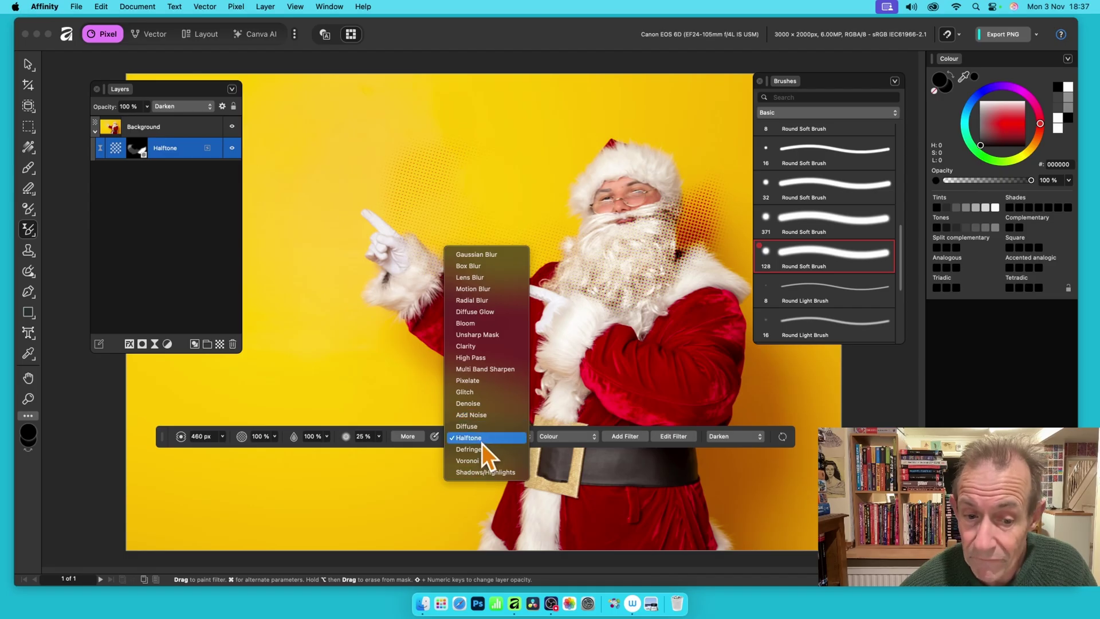
Step: Set the Halftone filter brush to Monochrome style and start a new Halftone layer
left_click(483, 441)
left_click(576, 439)
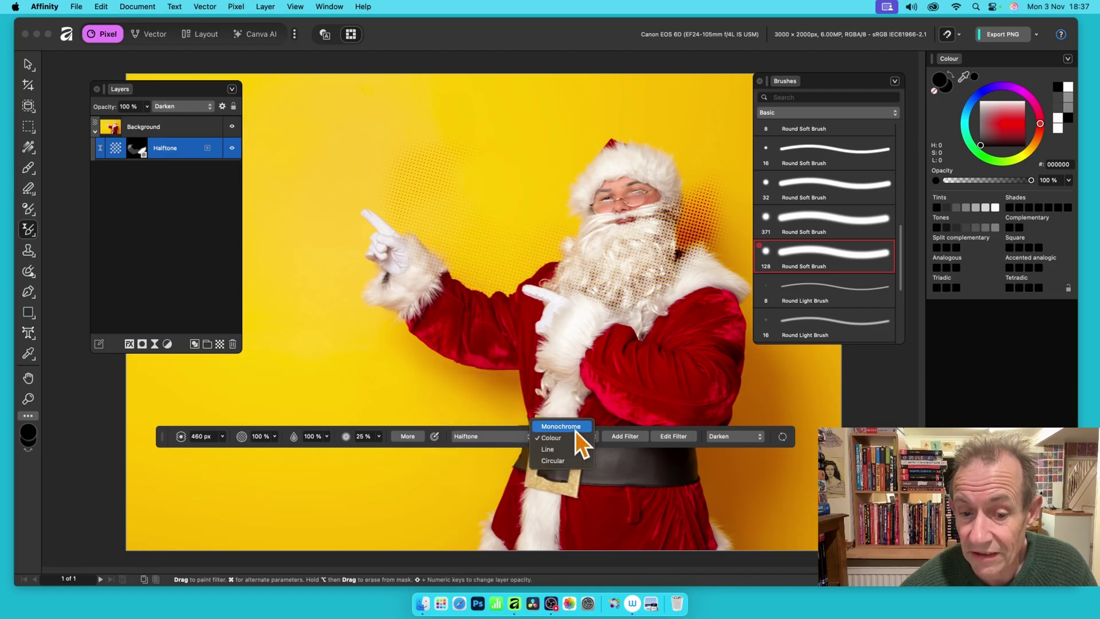
left_click(574, 431)
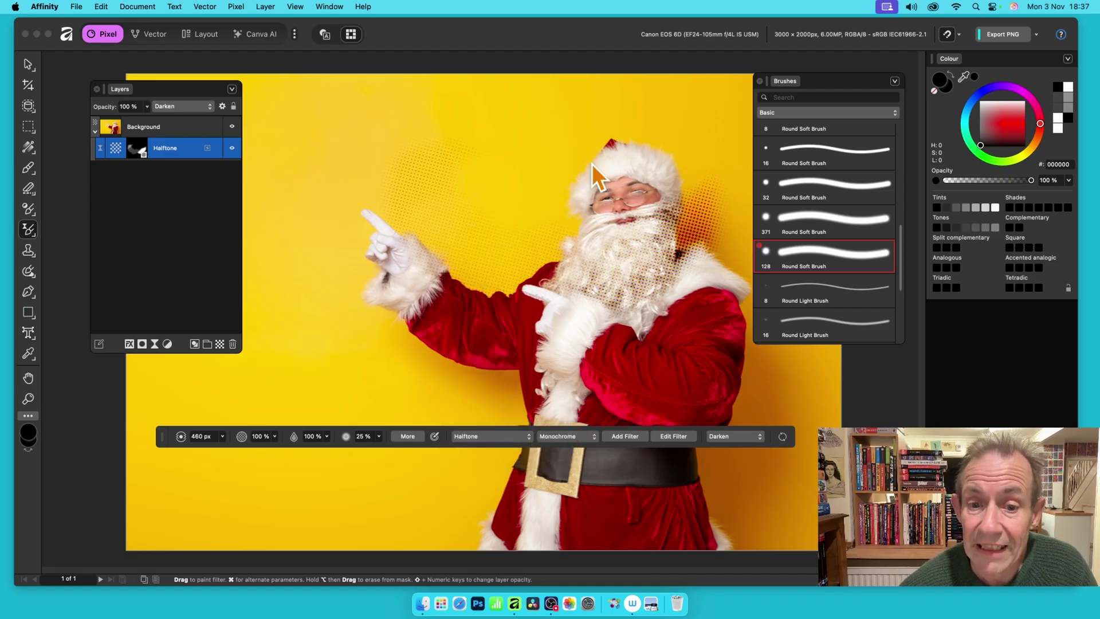
left_click(549, 200)
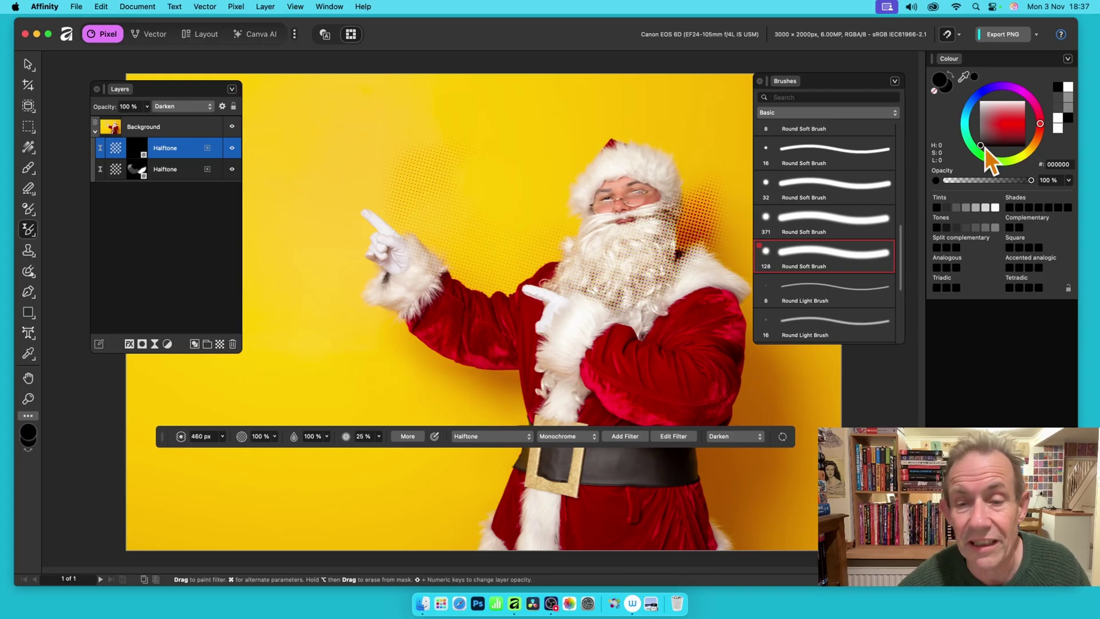
Step: Paint white monochrome dots left of Santa's face, around his raised arm and glasses
left_click_drag(984, 148, 981, 102)
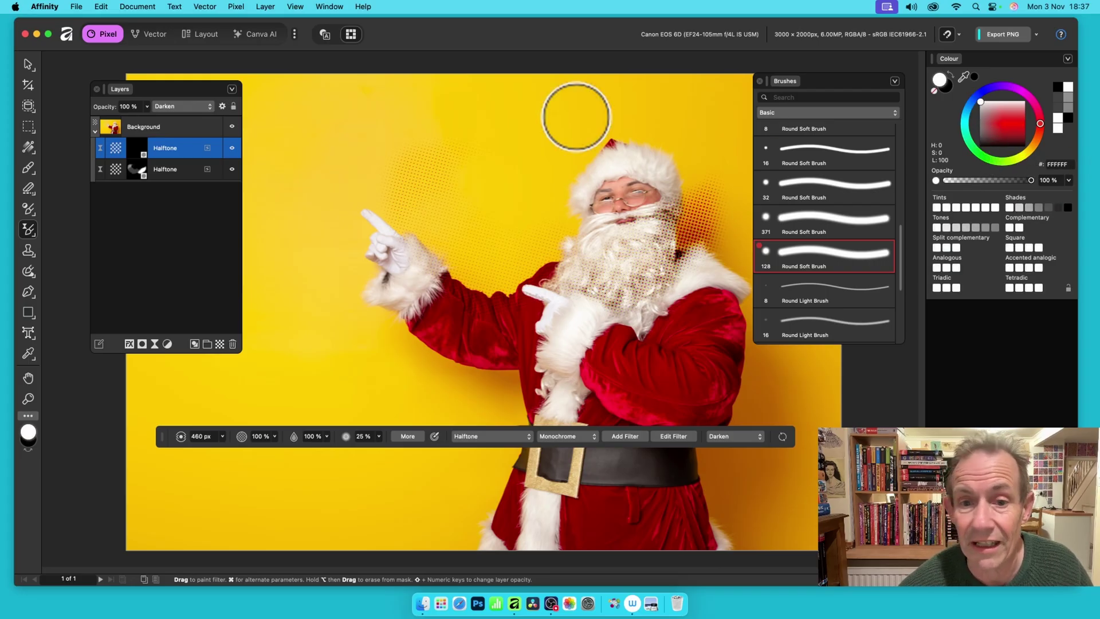
mouse_move(509, 192)
left_mouse_down()
mouse_move(532, 221)
mouse_move(551, 217)
left_mouse_up()
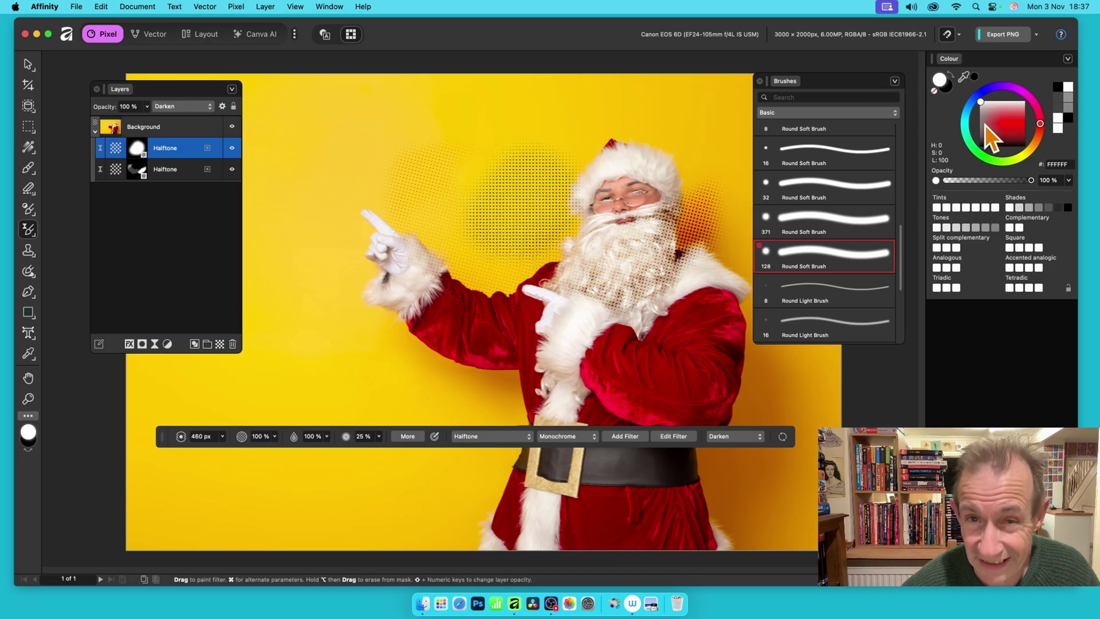
mouse_move(467, 238)
left_mouse_down()
mouse_move(518, 271)
mouse_move(476, 266)
mouse_move(425, 210)
mouse_move(551, 218)
left_mouse_up()
mouse_move(388, 238)
left_mouse_down()
mouse_move(406, 200)
mouse_move(349, 178)
mouse_move(334, 183)
mouse_move(338, 252)
left_mouse_up()
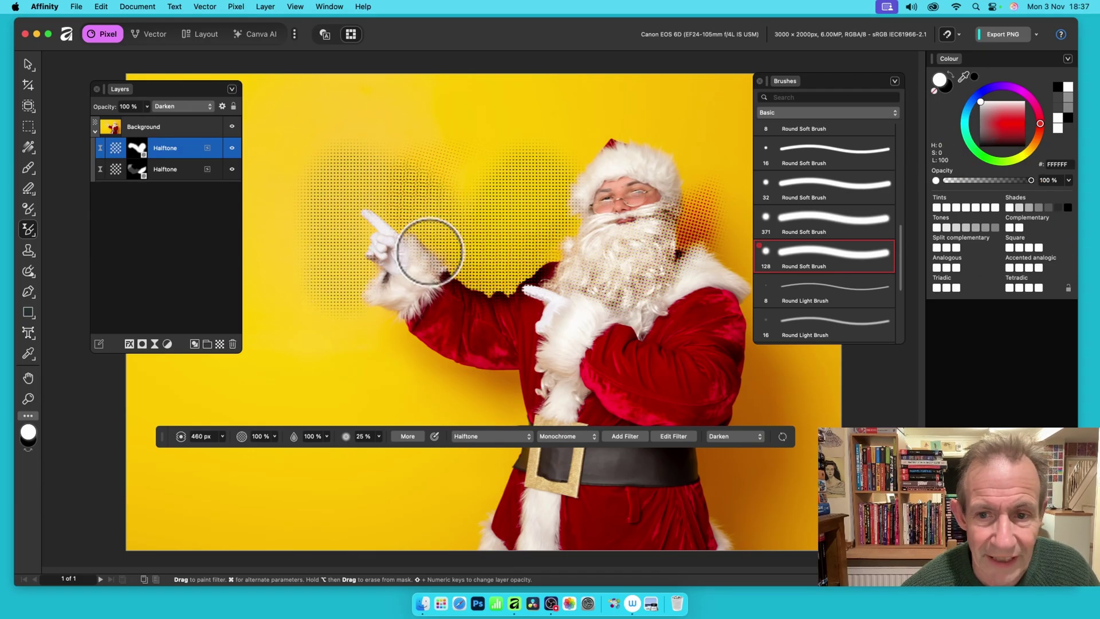
mouse_move(319, 143)
left_mouse_down()
mouse_move(266, 152)
mouse_move(263, 140)
left_mouse_up()
key("super+z")
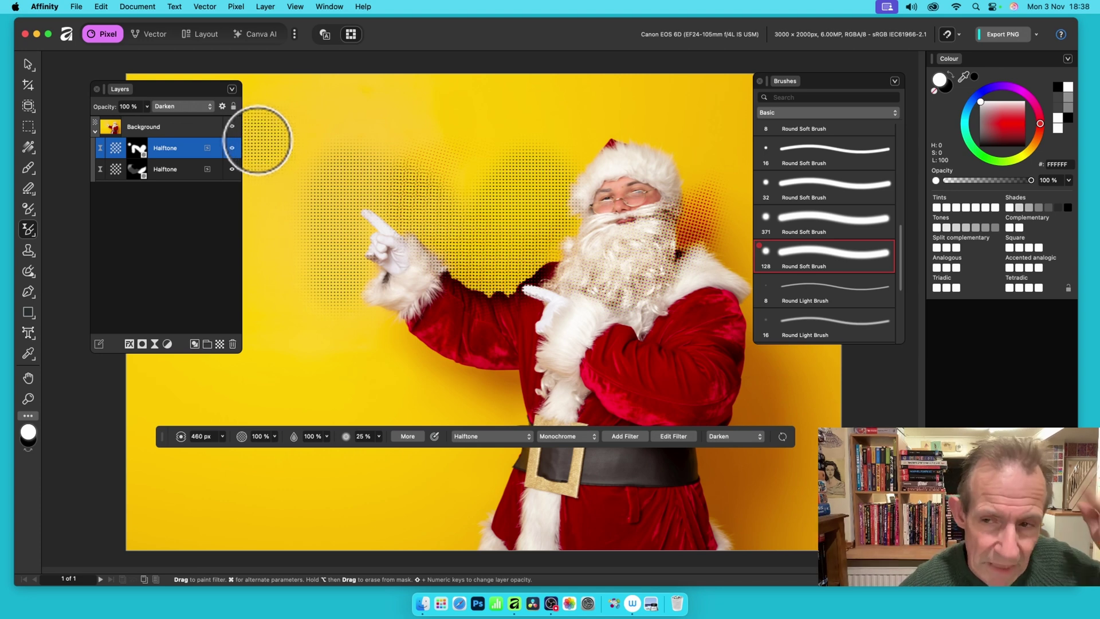
left_click_drag(263, 140, 709, 224)
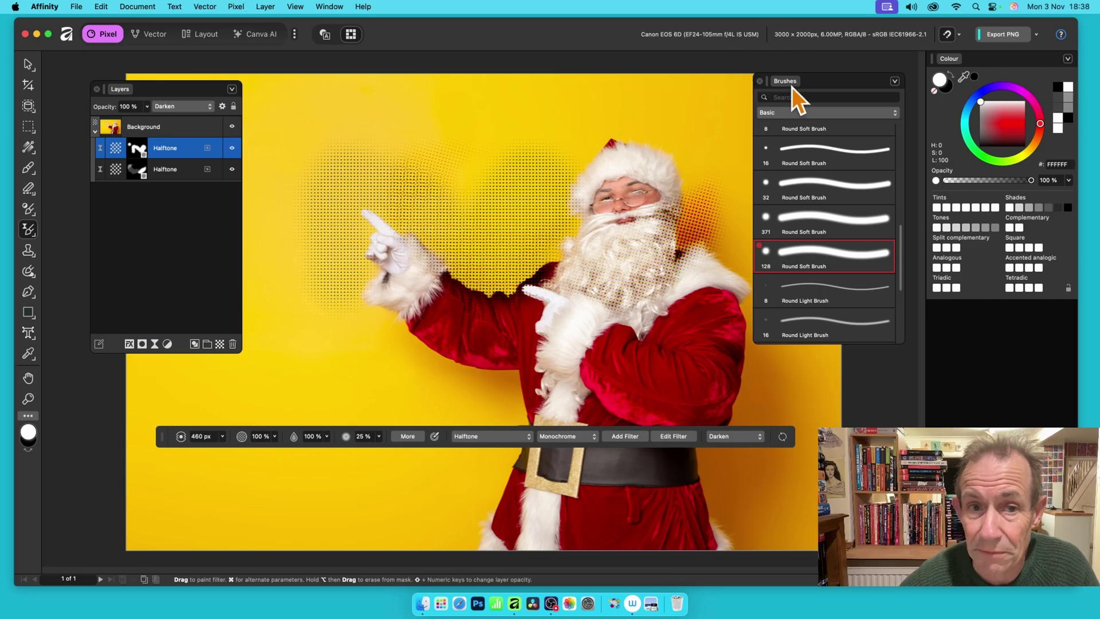
Step: Choose the Watercolour Modulating Drops brush from the Sprays and Spatters category
left_click(316, 6)
mouse_move(373, 189)
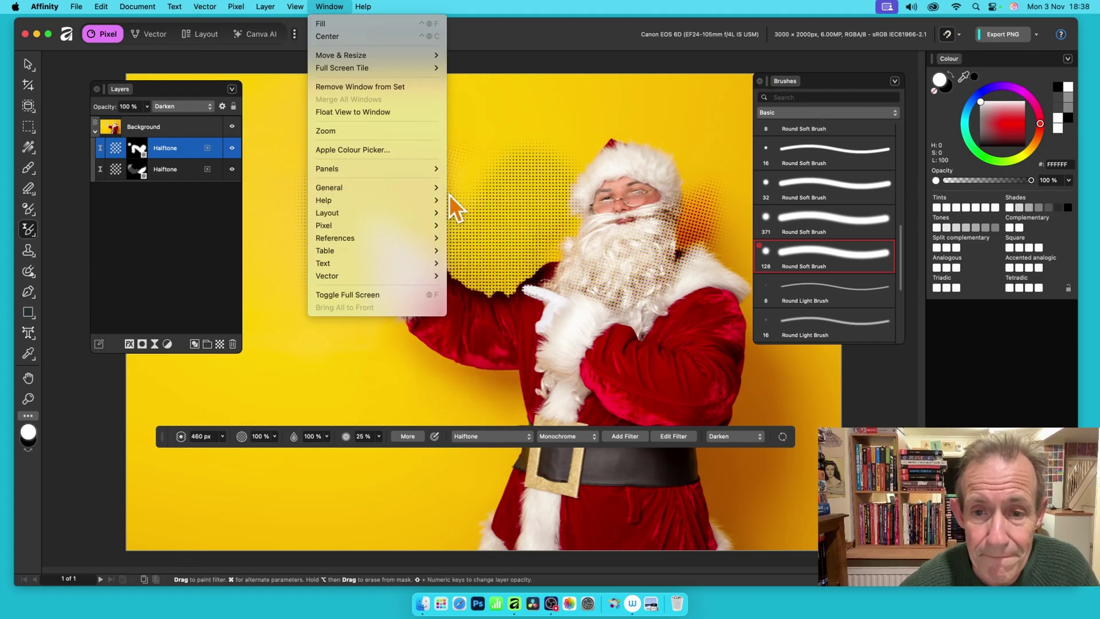
left_click(799, 115)
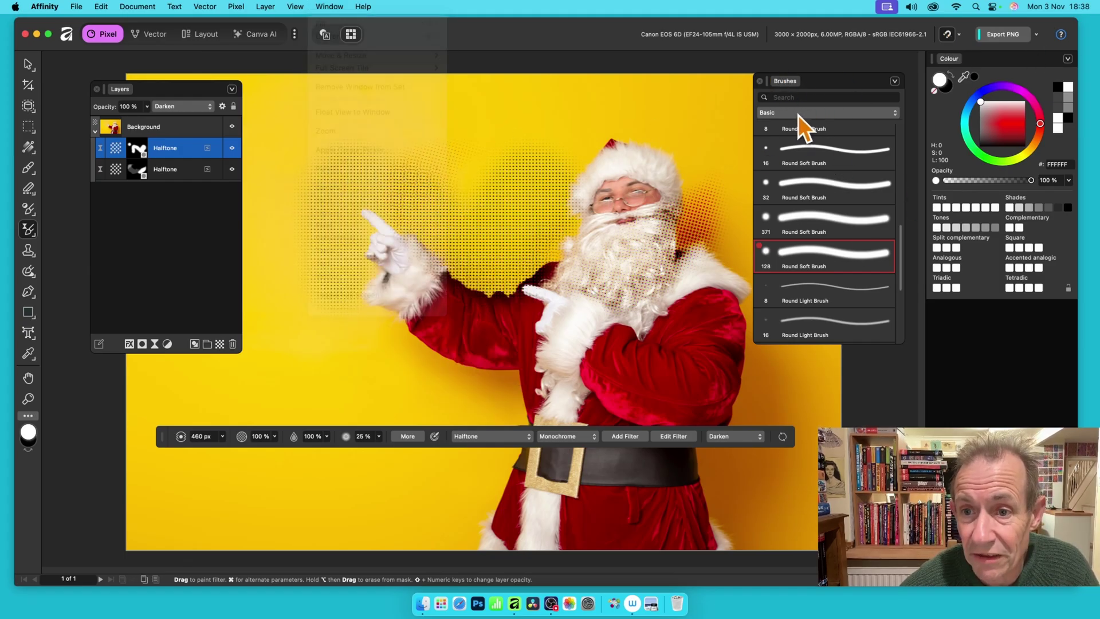
left_click(805, 114)
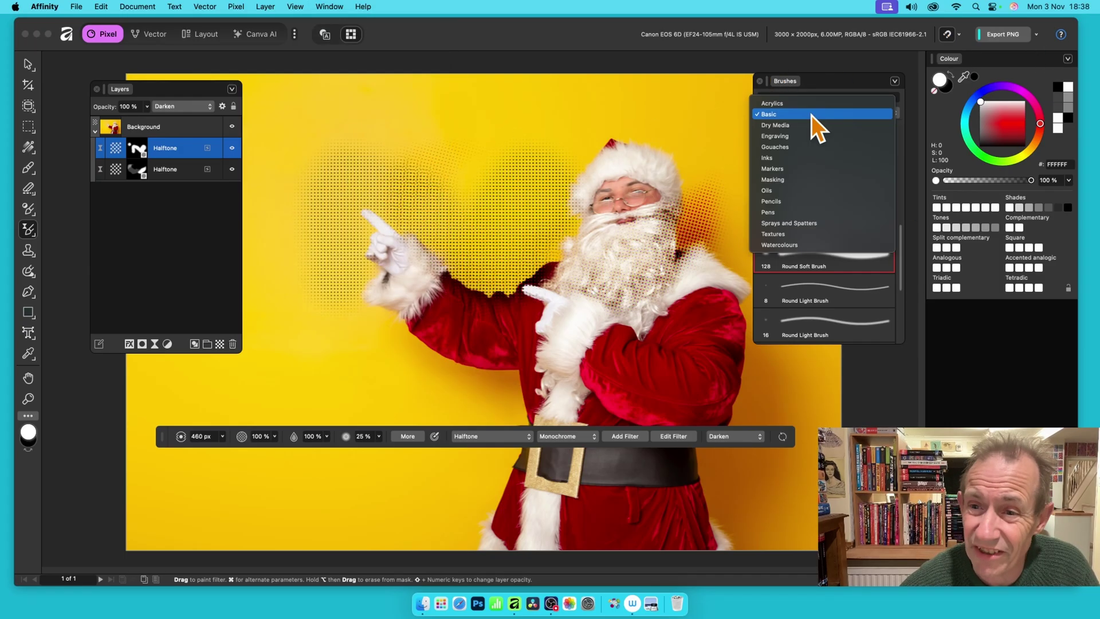
left_click(805, 224)
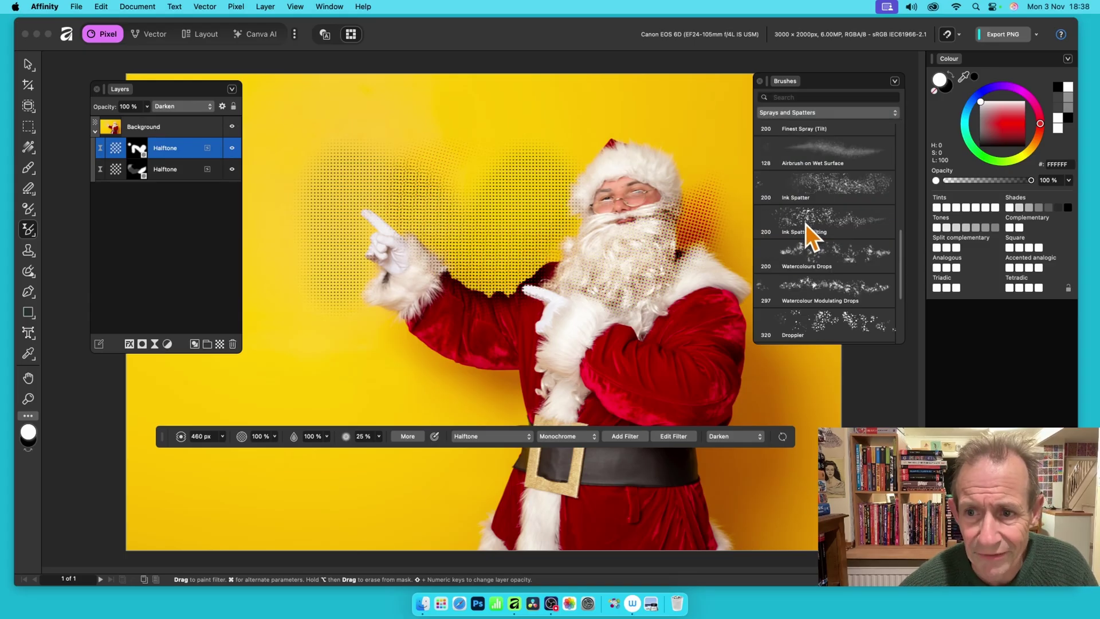
left_click(816, 287)
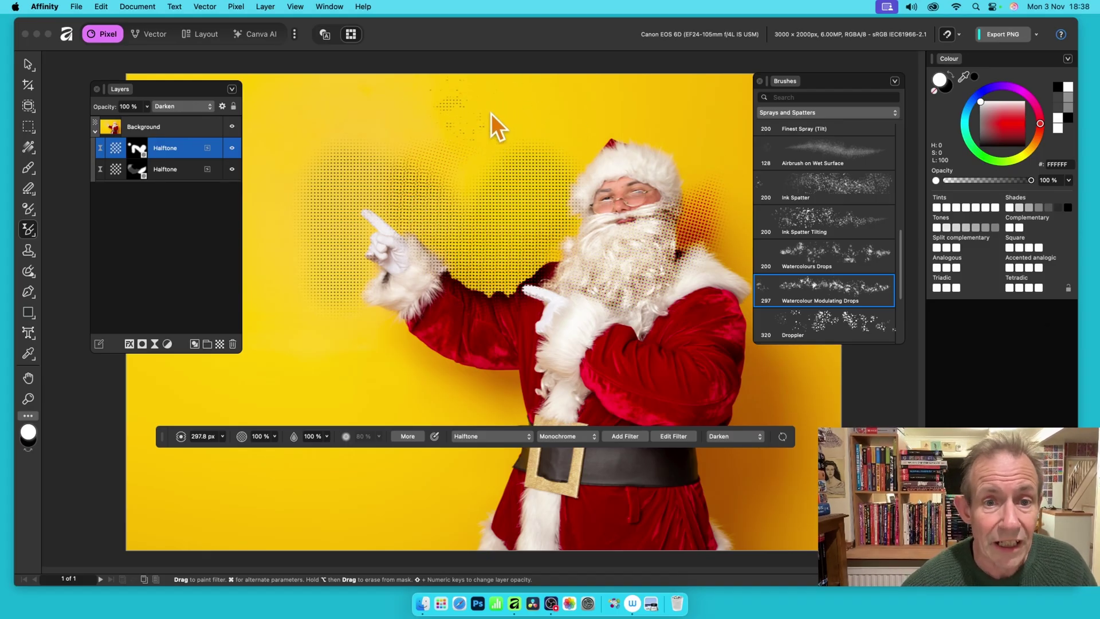
Step: Speckle halftone dots across the top, down the left side and across toward Santa
mouse_move(485, 116)
left_mouse_down()
mouse_move(524, 118)
mouse_move(528, 93)
mouse_move(376, 80)
mouse_move(310, 93)
mouse_move(602, 105)
mouse_move(726, 85)
left_mouse_up()
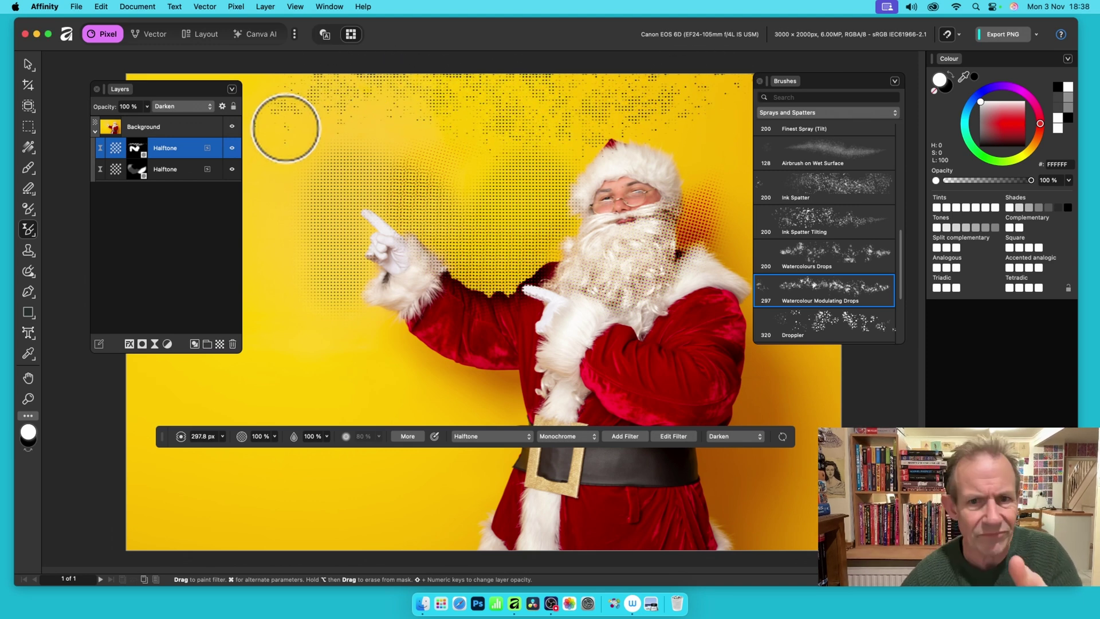
mouse_move(285, 128)
left_mouse_down()
mouse_move(377, 147)
mouse_move(368, 120)
mouse_move(310, 136)
mouse_move(289, 119)
mouse_move(294, 165)
mouse_move(272, 201)
mouse_move(294, 259)
left_mouse_up()
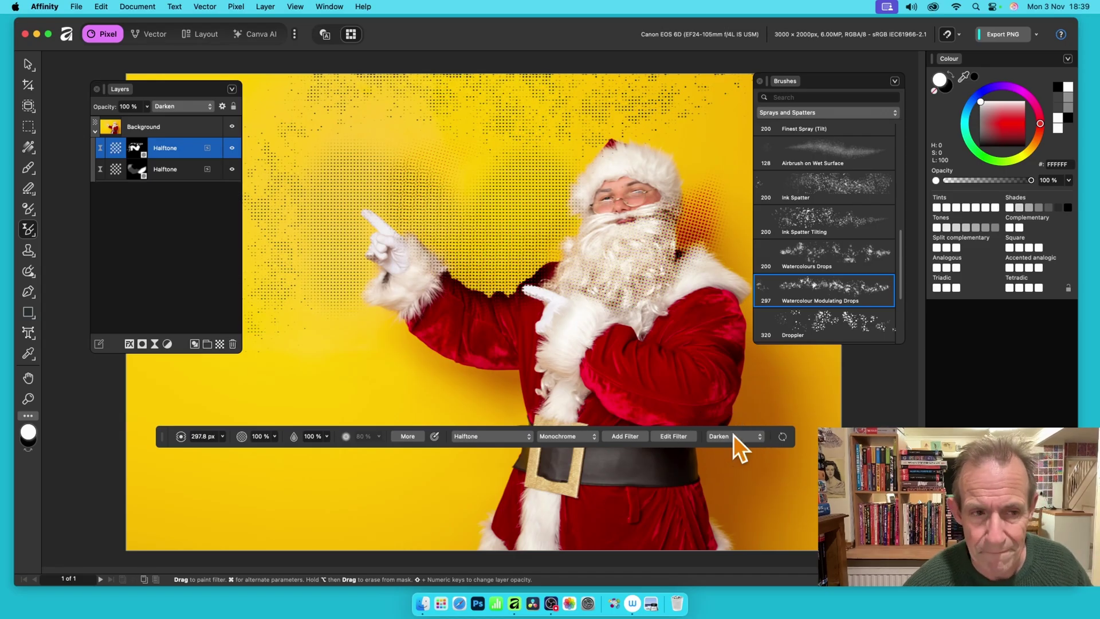
mouse_move(356, 360)
left_mouse_down()
mouse_move(381, 363)
mouse_move(302, 376)
mouse_move(412, 385)
mouse_move(708, 379)
left_mouse_up()
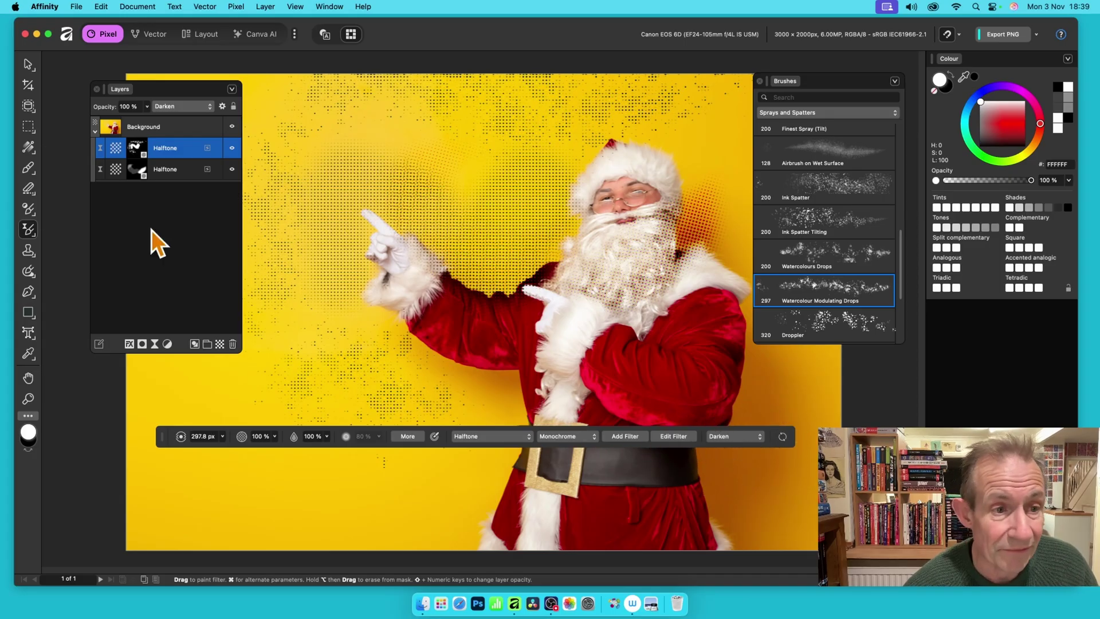
Step: Edit the Halftone filter to cell size 38.156, screen angle 330° and a Line screen
left_click(679, 435)
left_click_drag(645, 278, 212, 239)
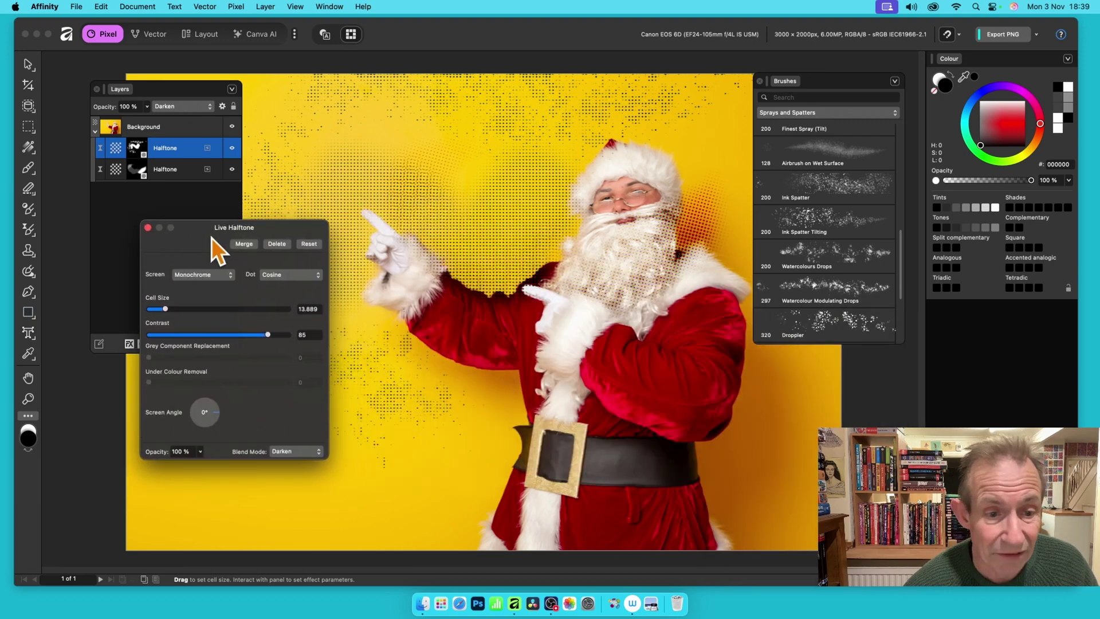
left_click_drag(163, 314, 200, 309)
left_click_drag(218, 411, 225, 415)
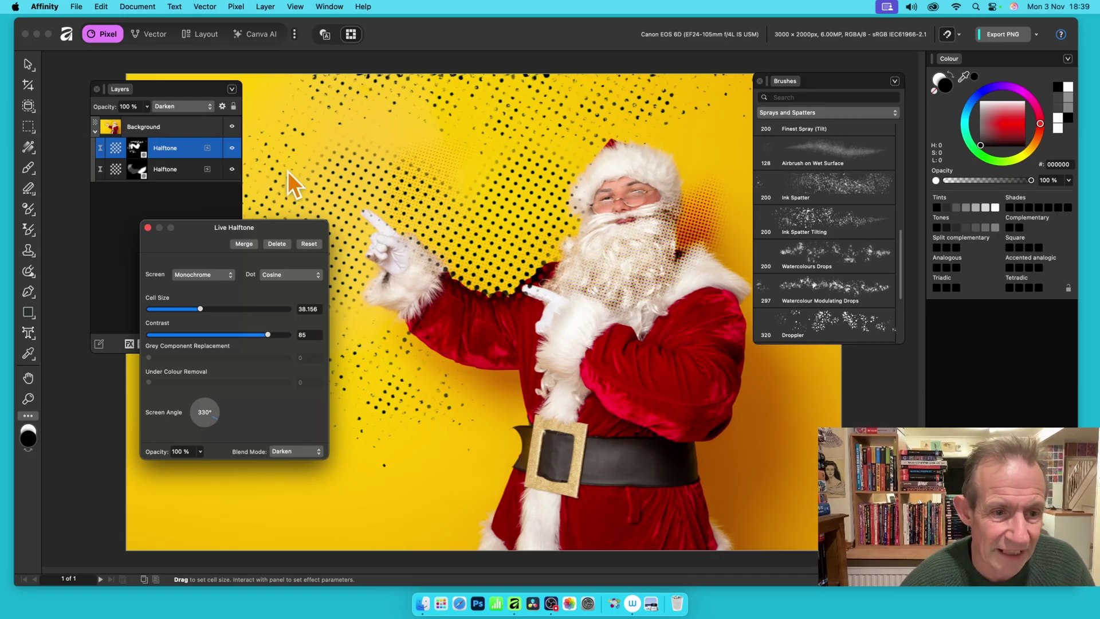
left_click(188, 290)
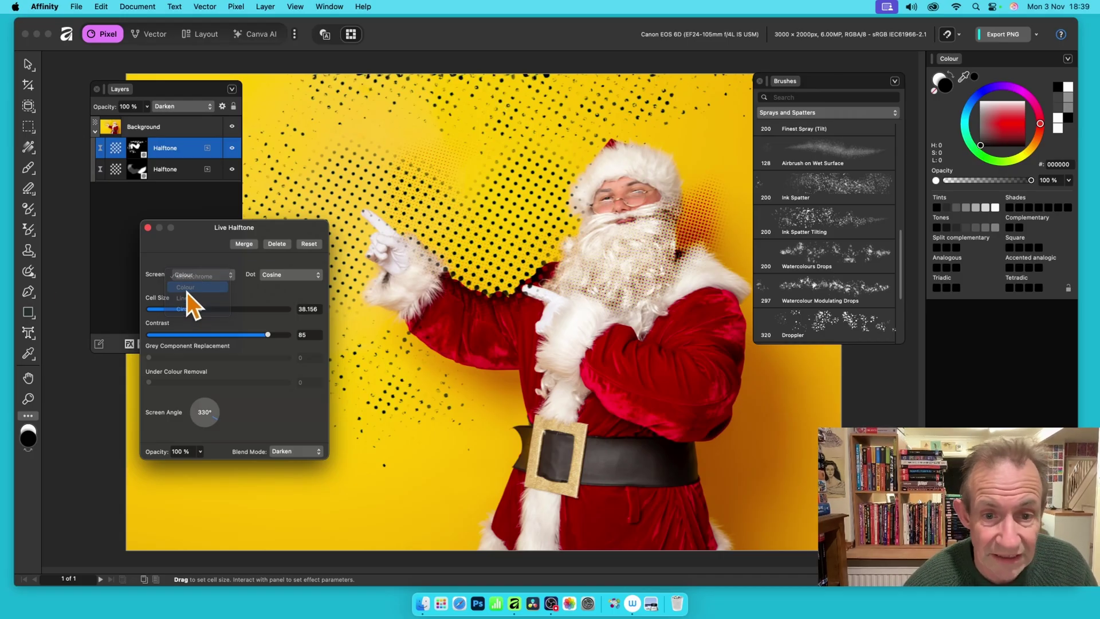
left_click(190, 280)
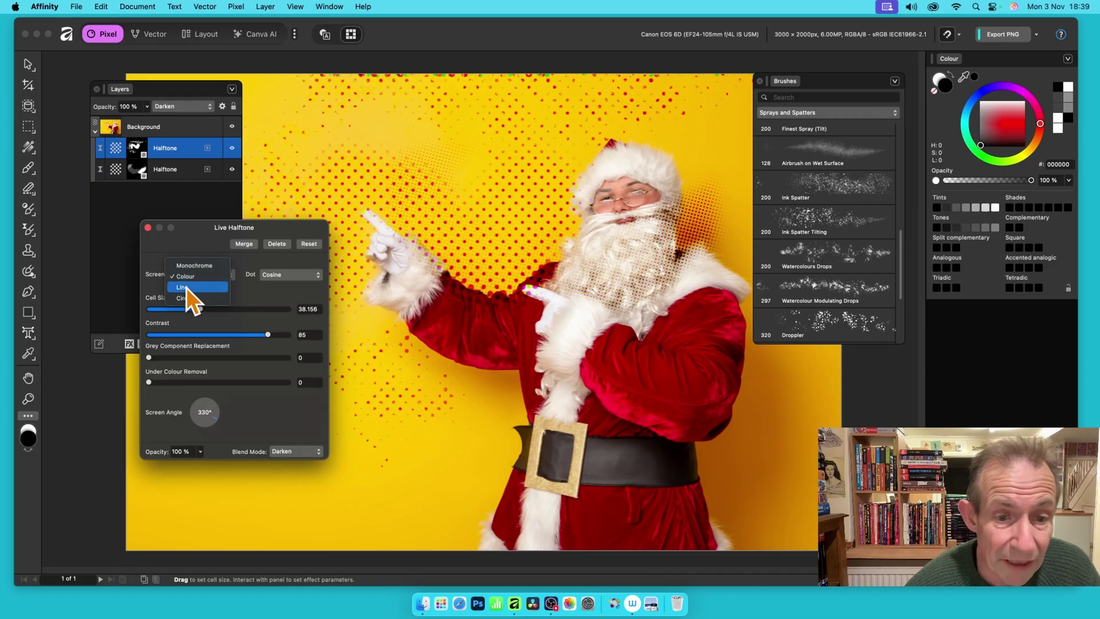
left_click(187, 288)
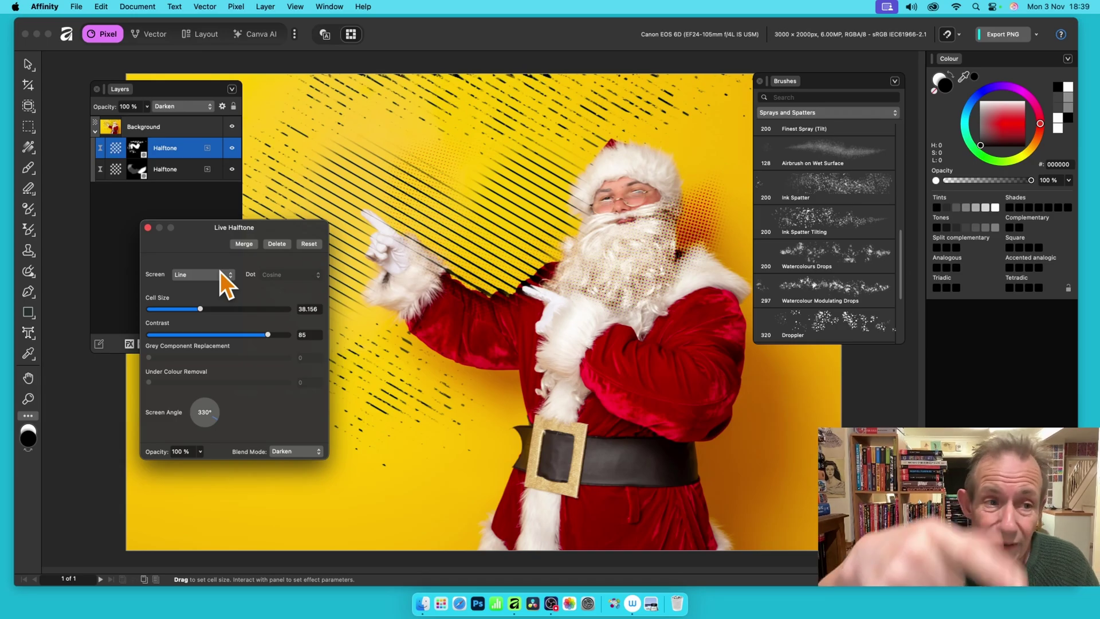
left_click(148, 227)
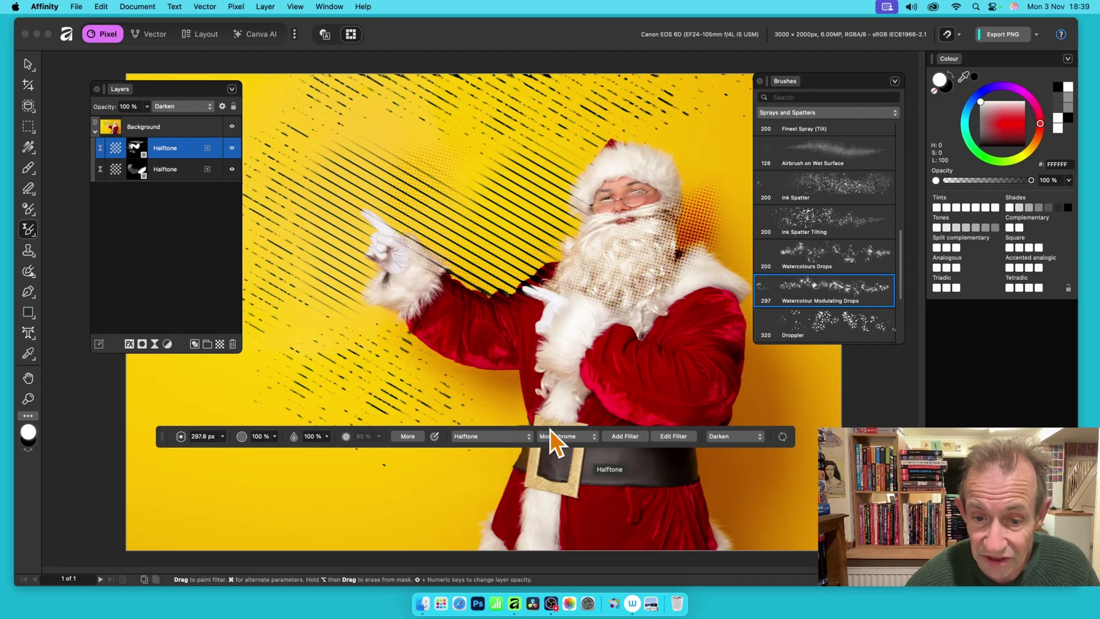
Step: Set the halftone screen to Circular and paint around Santa's belt and the lower left
left_click(569, 439)
left_click(570, 473)
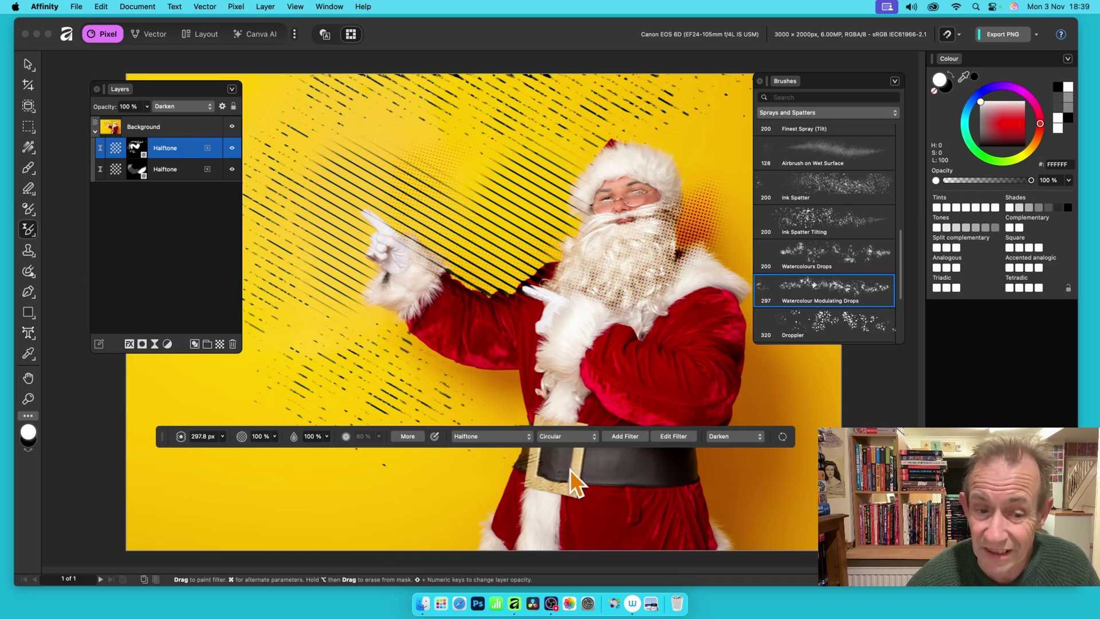
mouse_move(496, 485)
left_mouse_down()
mouse_move(466, 523)
mouse_move(517, 467)
mouse_move(521, 421)
left_mouse_up()
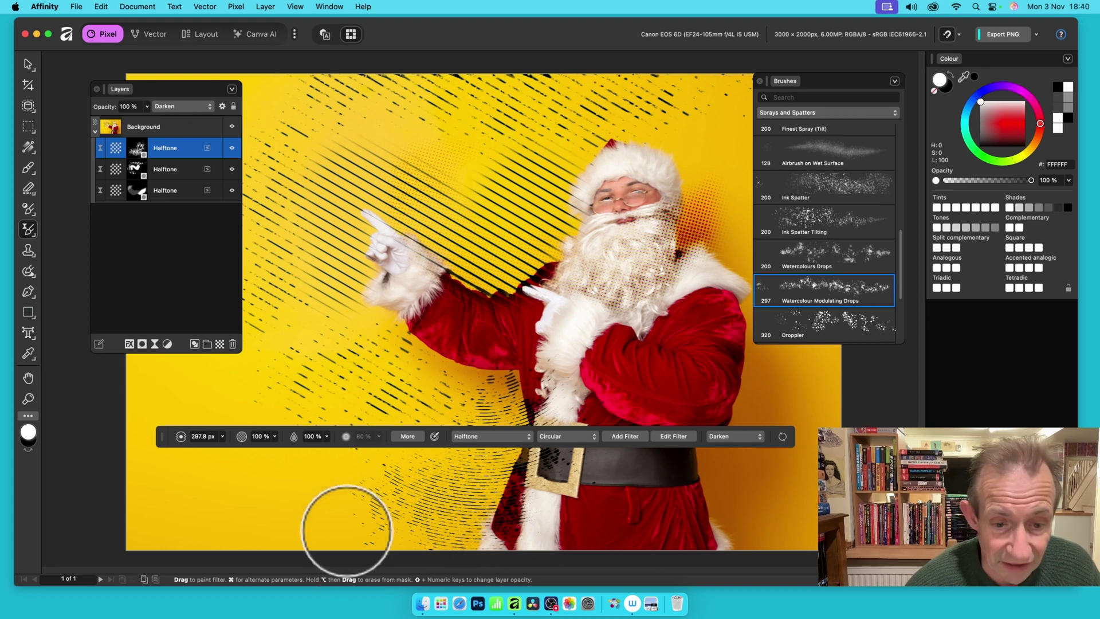
mouse_move(351, 506)
left_mouse_down()
mouse_move(165, 513)
mouse_move(184, 496)
mouse_move(371, 439)
mouse_move(397, 346)
mouse_move(341, 368)
mouse_move(358, 302)
mouse_move(231, 390)
mouse_move(231, 321)
mouse_move(291, 207)
mouse_move(290, 177)
left_mouse_up()
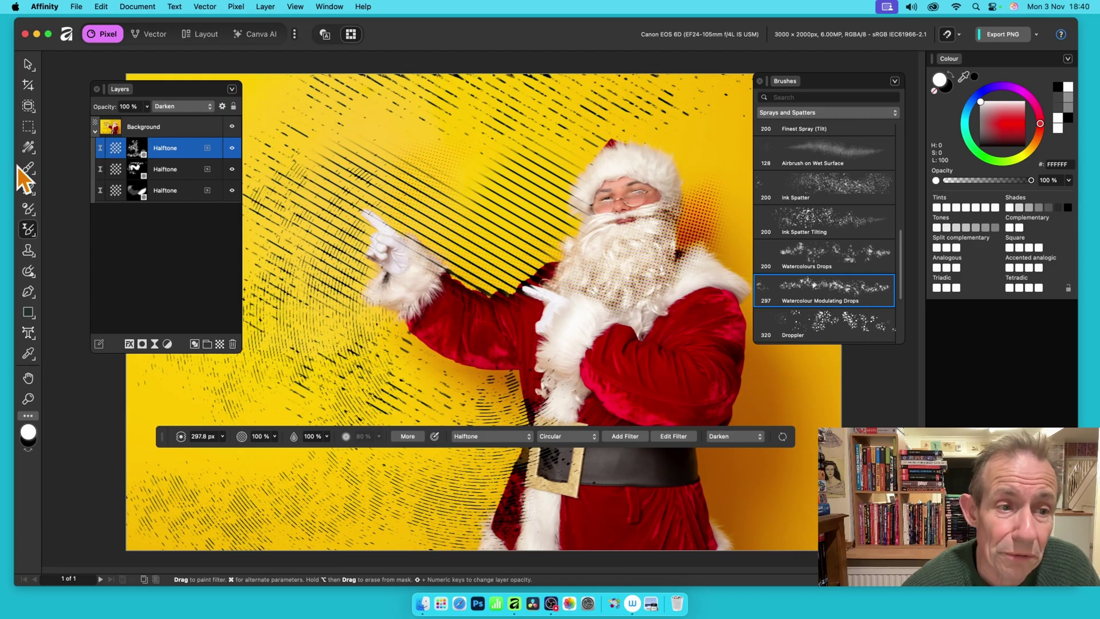
Step: Select the bottom Halftone layer and add circular halftone across the background and Santa's eye
left_click(182, 191)
mouse_move(448, 195)
left_mouse_down()
mouse_move(520, 152)
mouse_move(458, 207)
left_mouse_up()
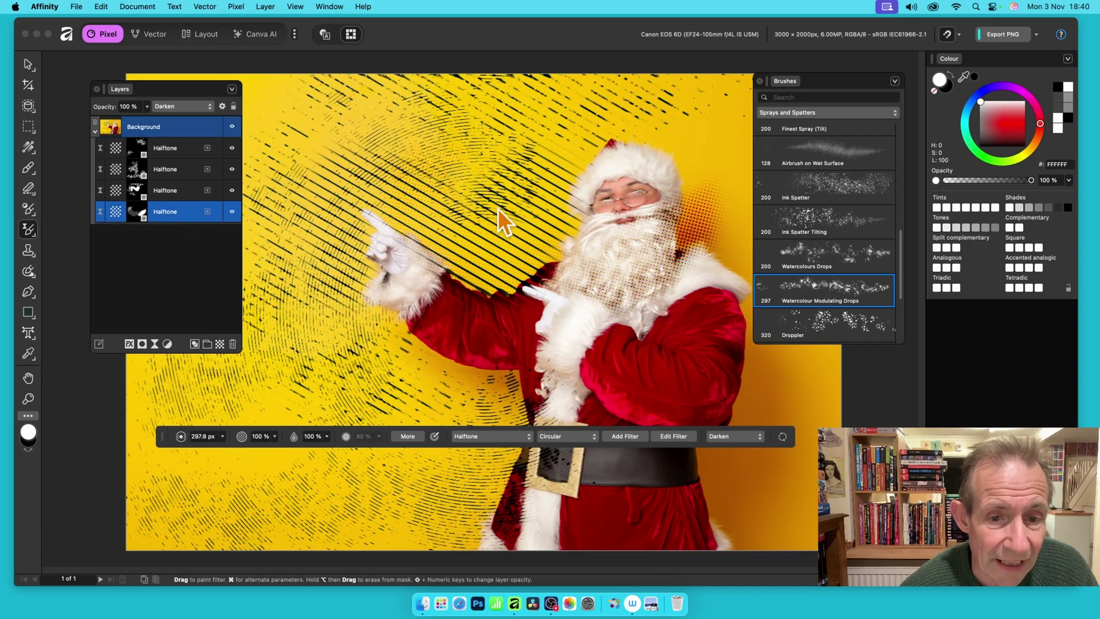
mouse_move(497, 201)
left_mouse_down()
mouse_move(516, 179)
mouse_move(569, 184)
left_mouse_up()
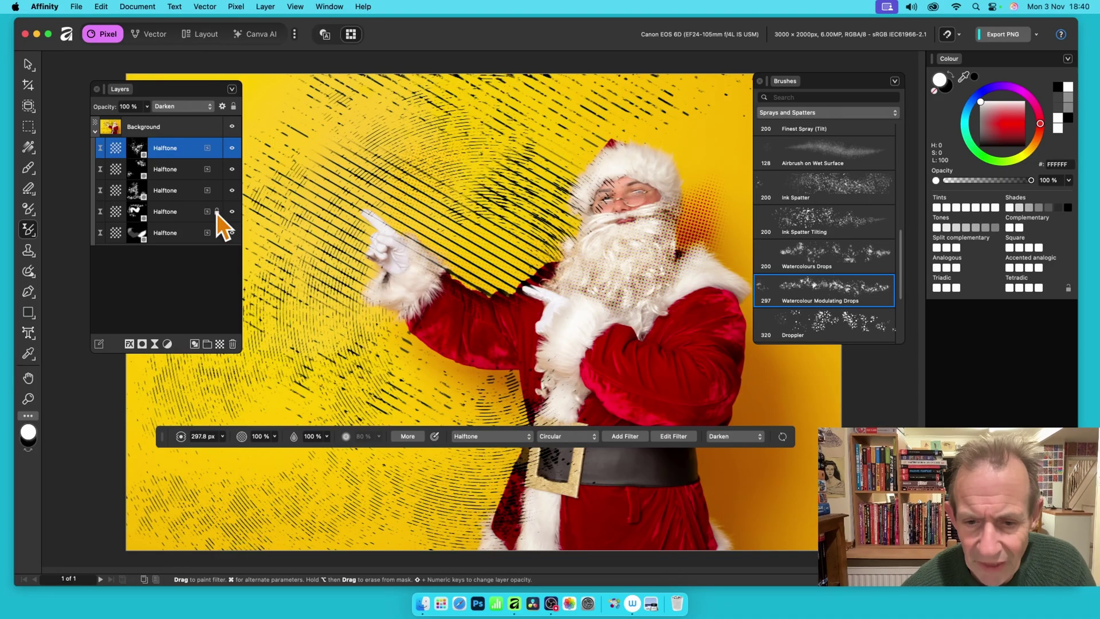
Step: Pick Dynamic India Ink from the Inks brushes and hatch halftone lines above Santa's hat
left_click(827, 116)
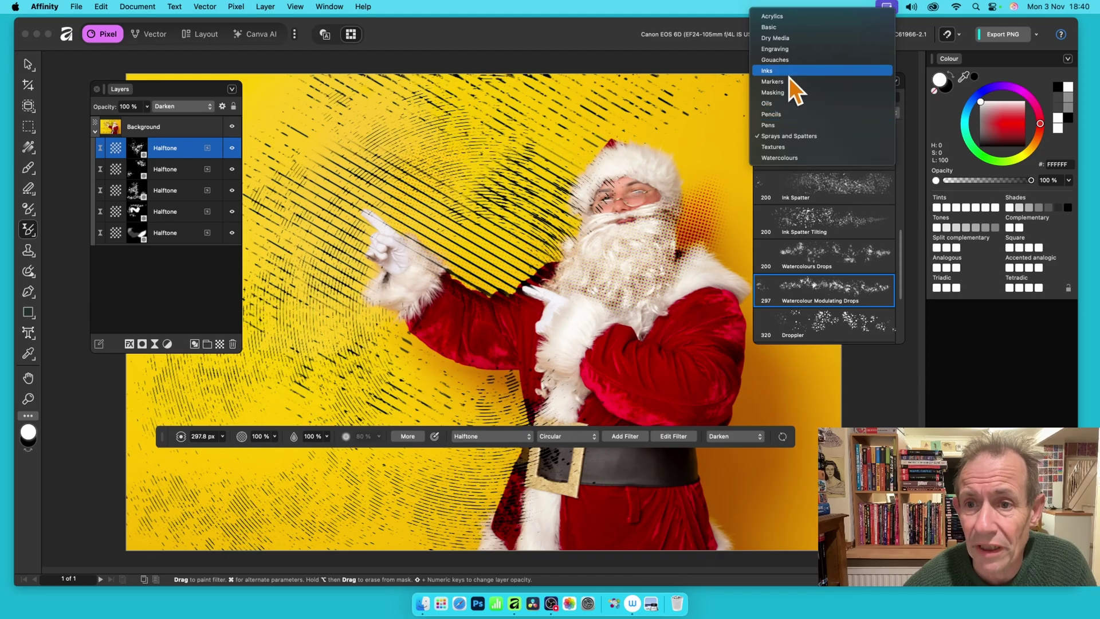
left_click(789, 76)
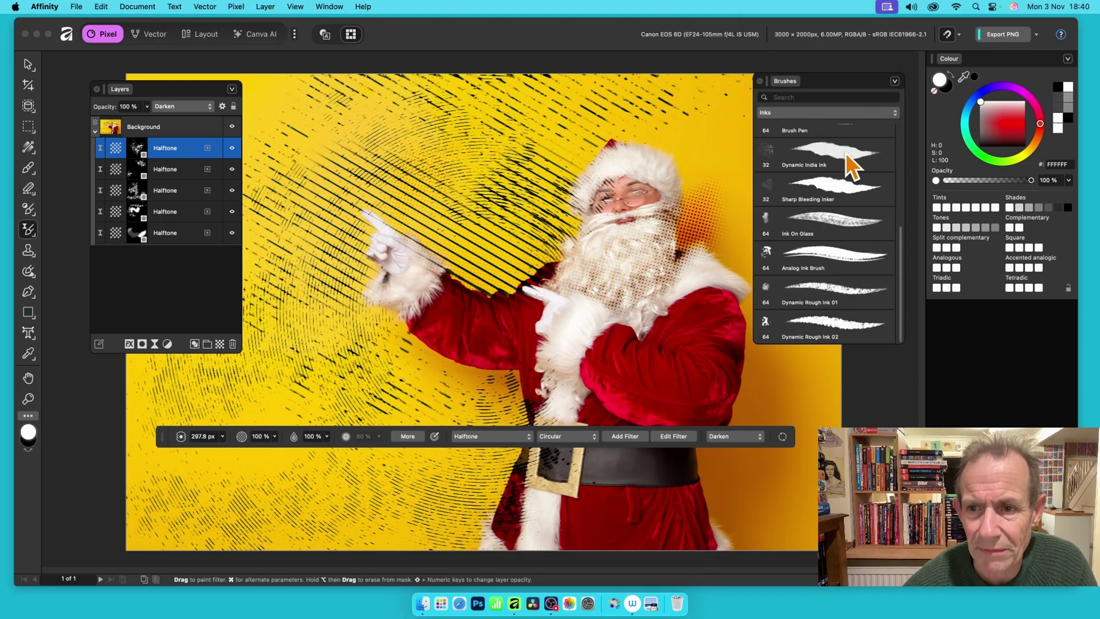
left_click(852, 166)
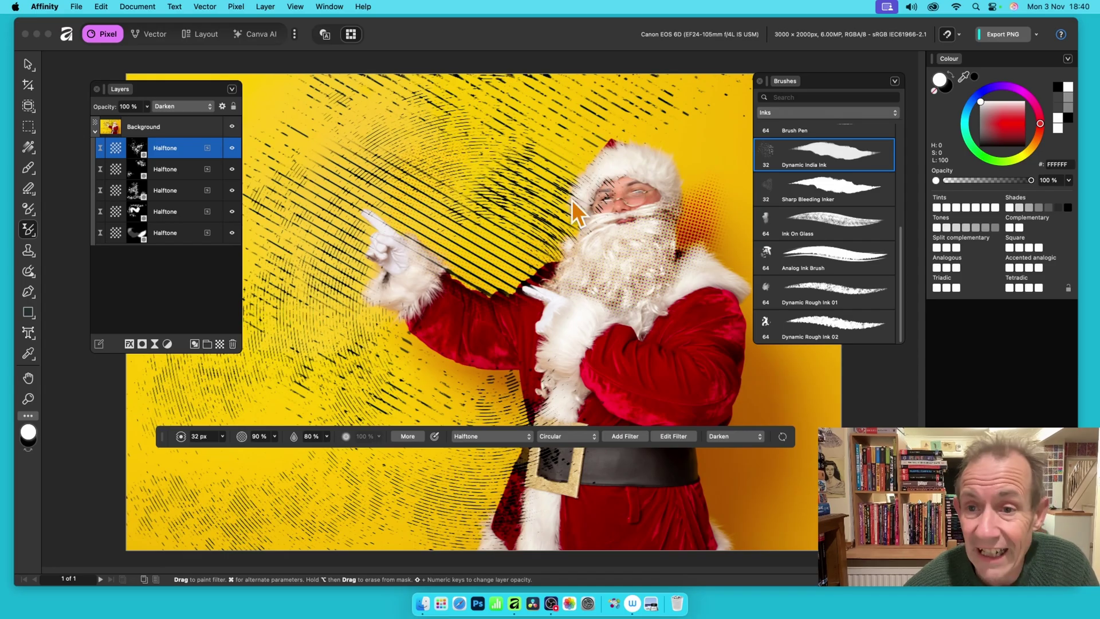
mouse_move(706, 136)
left_mouse_down()
mouse_move(699, 173)
mouse_move(708, 176)
mouse_move(670, 180)
mouse_move(683, 157)
mouse_move(628, 133)
mouse_move(625, 113)
mouse_move(590, 130)
mouse_move(565, 167)
left_mouse_up()
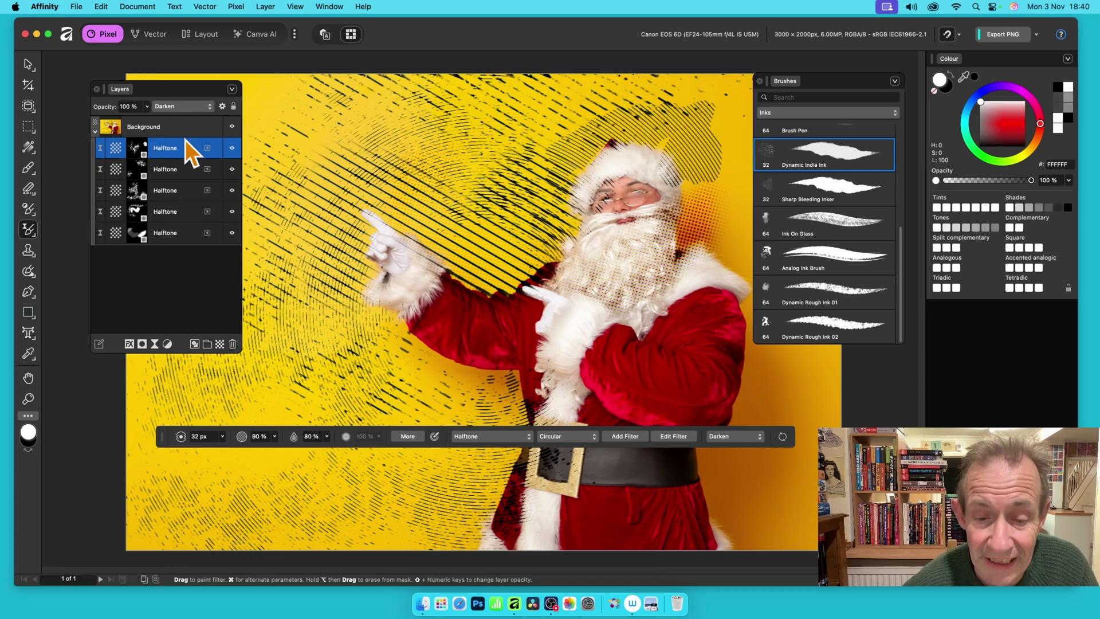
Step: Switch the filter brush to Glitch (Quantisation) and paint across the hatching beside Santa's hat
left_click(497, 439)
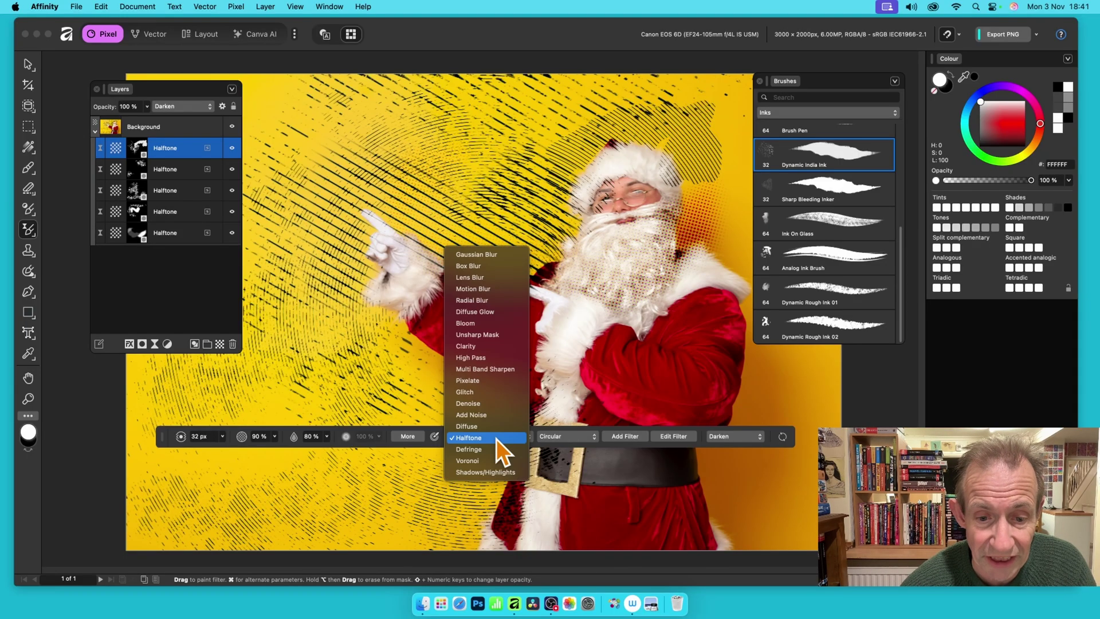
left_click(487, 392)
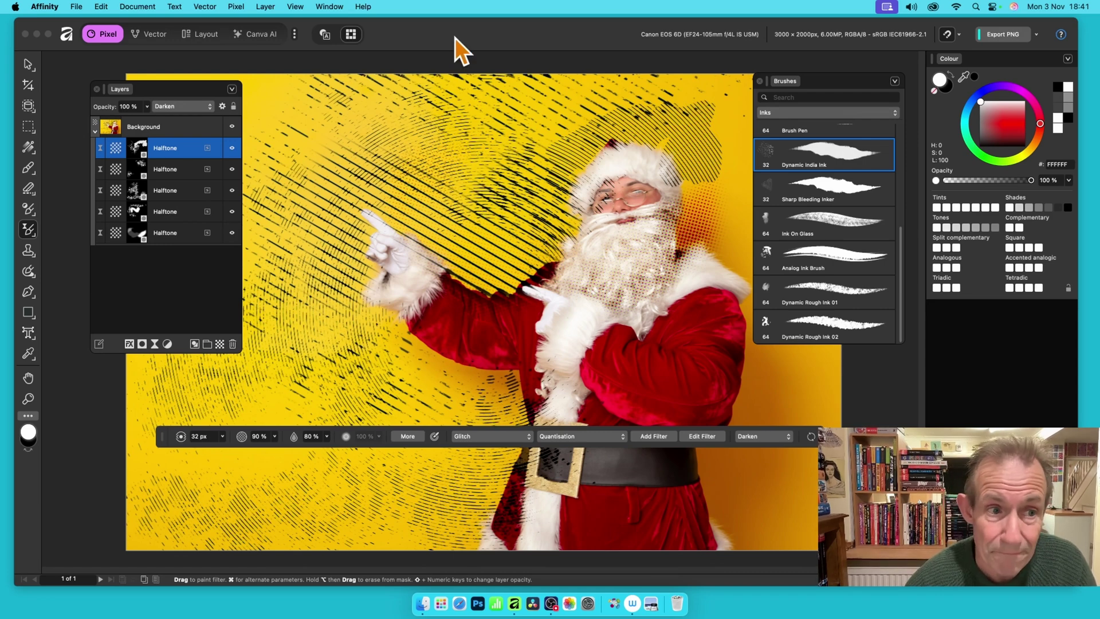
mouse_move(559, 144)
left_mouse_down()
mouse_move(599, 141)
mouse_move(484, 223)
mouse_move(529, 218)
mouse_move(537, 199)
mouse_move(432, 238)
mouse_move(533, 150)
mouse_move(489, 152)
mouse_move(477, 179)
mouse_move(468, 154)
mouse_move(391, 221)
mouse_move(420, 171)
mouse_move(461, 147)
left_mouse_up()
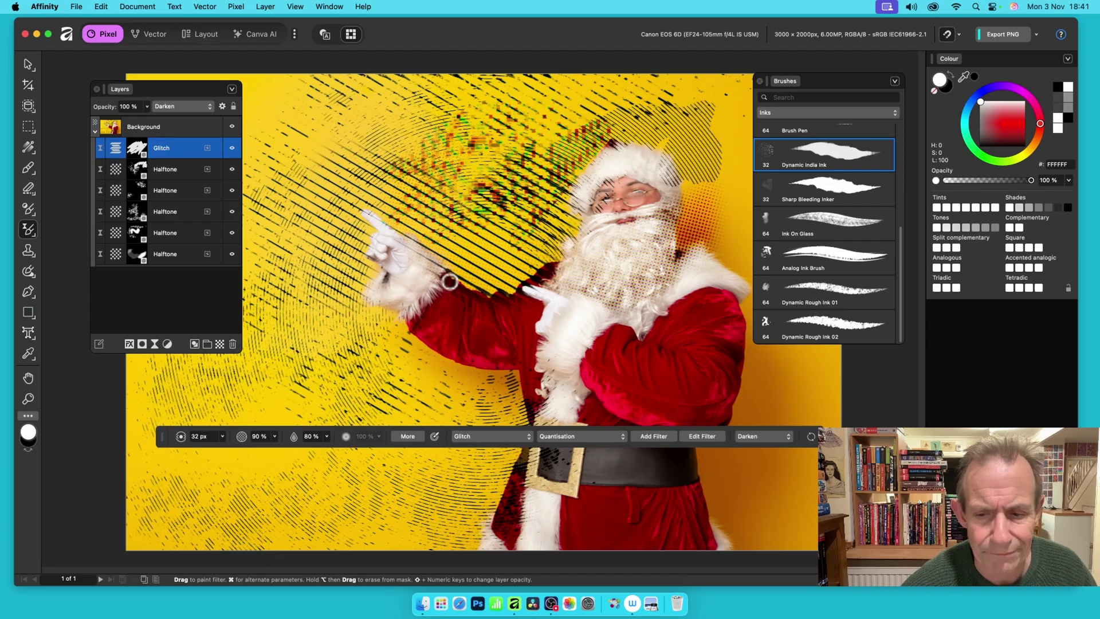
Step: Raise the painted glitch's strength to 83% and try the Shred type with adjusted horizontal strength
left_click(714, 441)
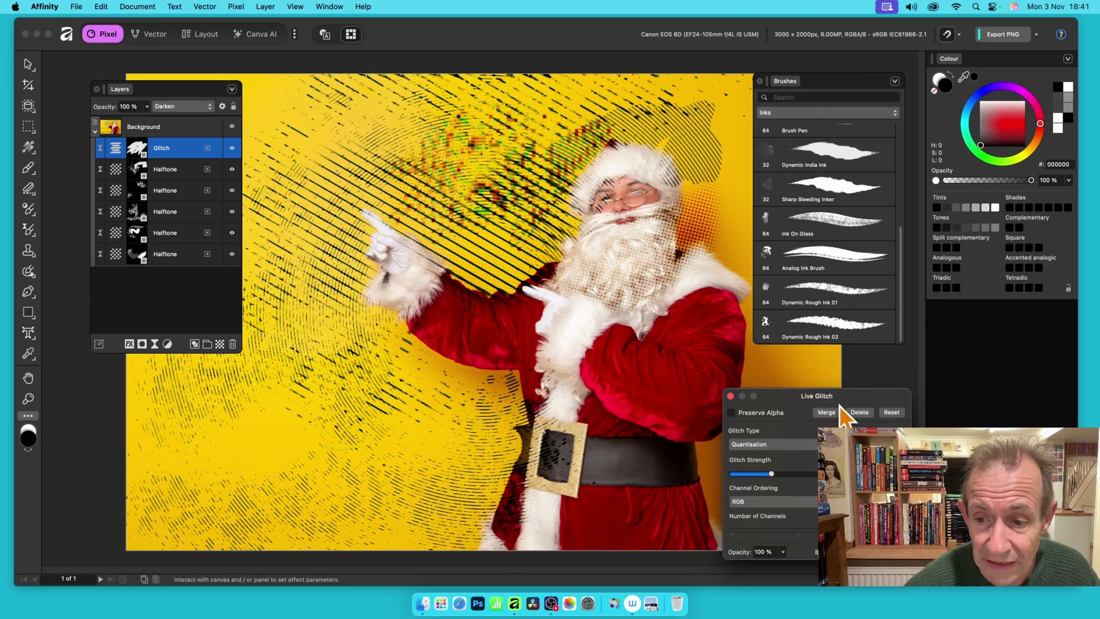
left_click_drag(838, 403, 326, 180)
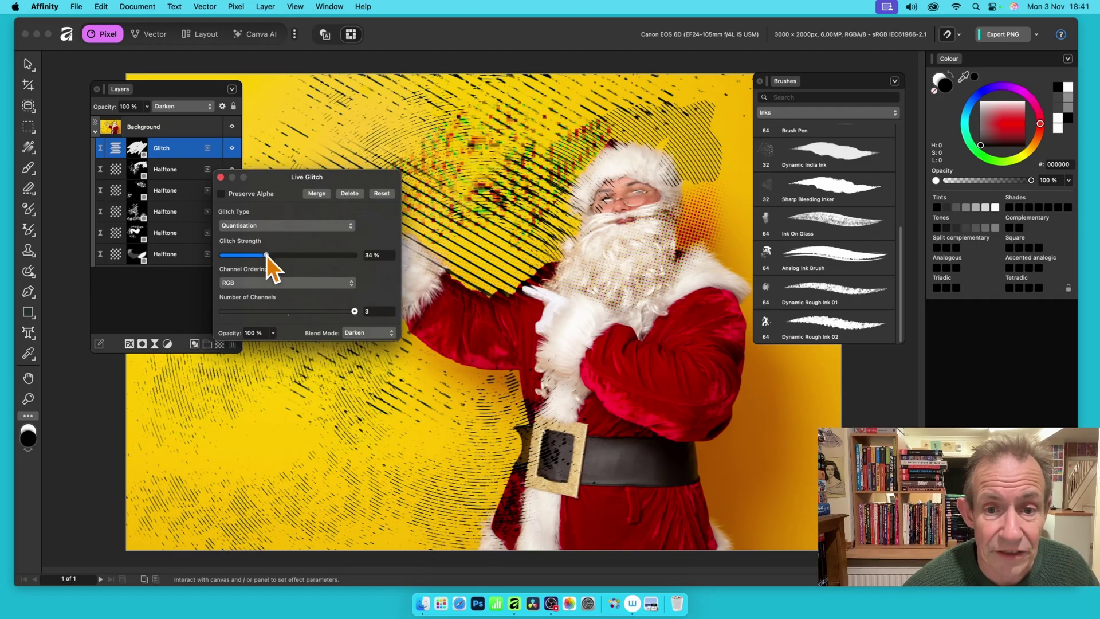
left_click_drag(266, 255, 332, 259)
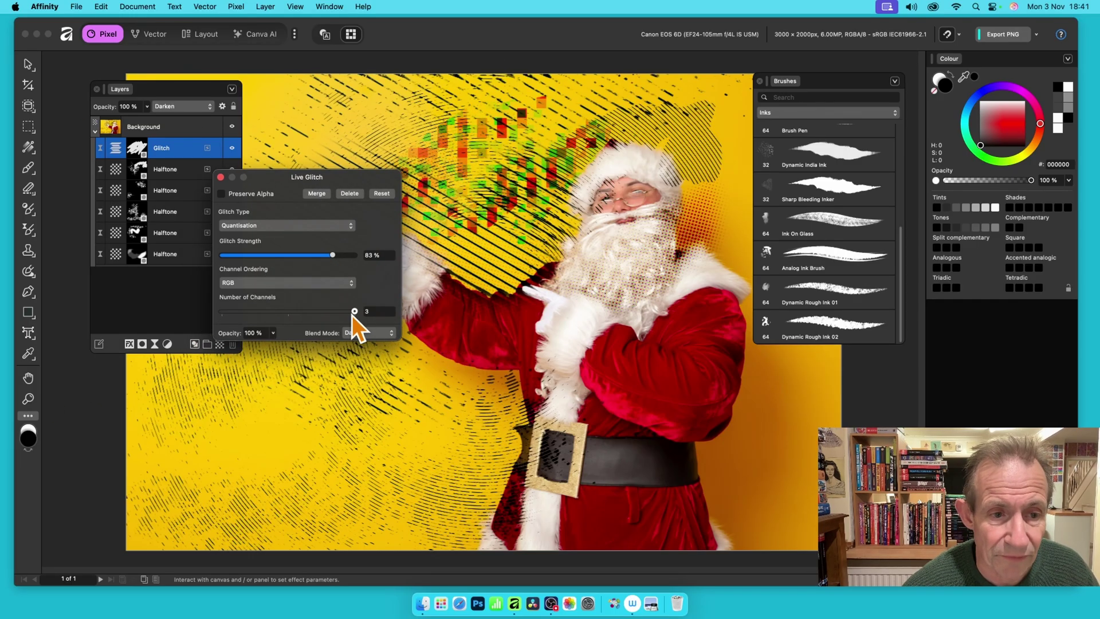
left_click(283, 224)
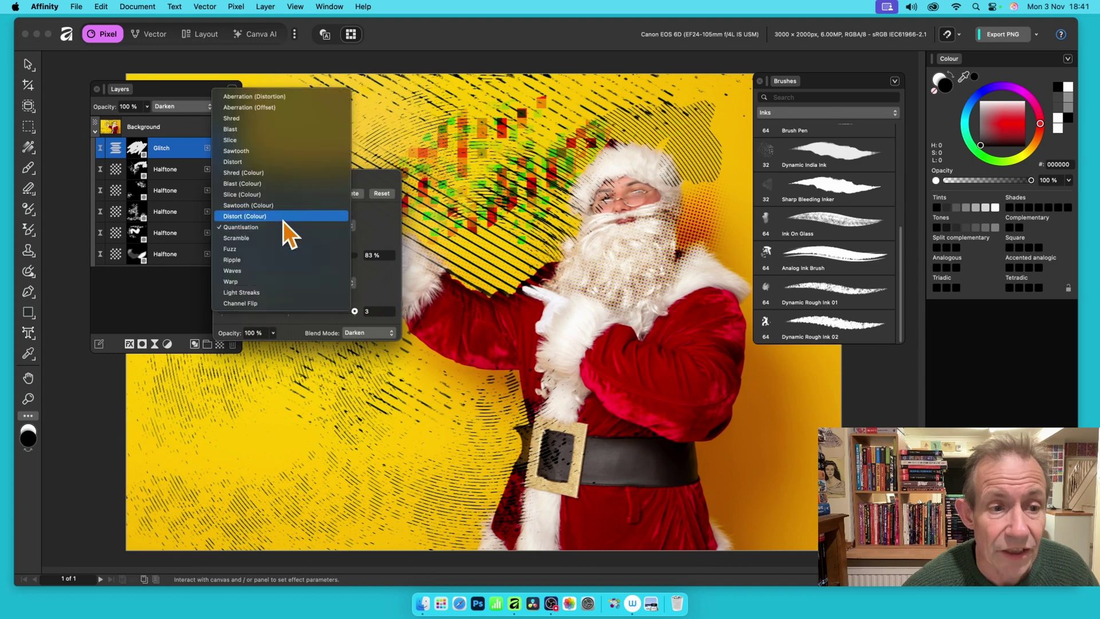
left_click(259, 118)
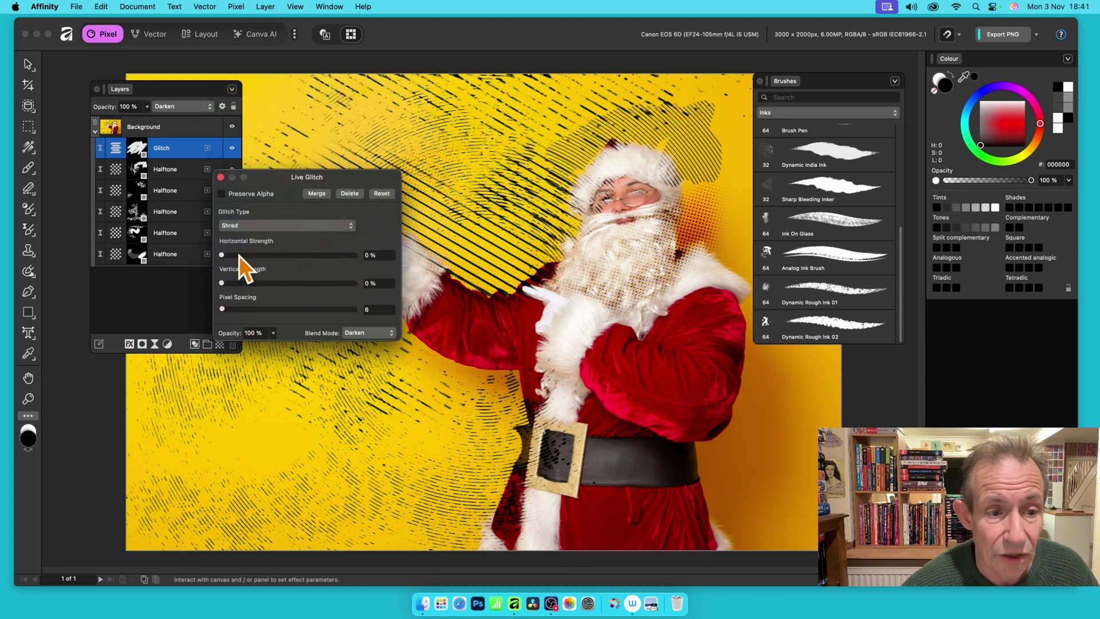
mouse_move(239, 256)
left_mouse_down()
mouse_move(291, 263)
mouse_move(265, 262)
left_mouse_up()
left_click(277, 224)
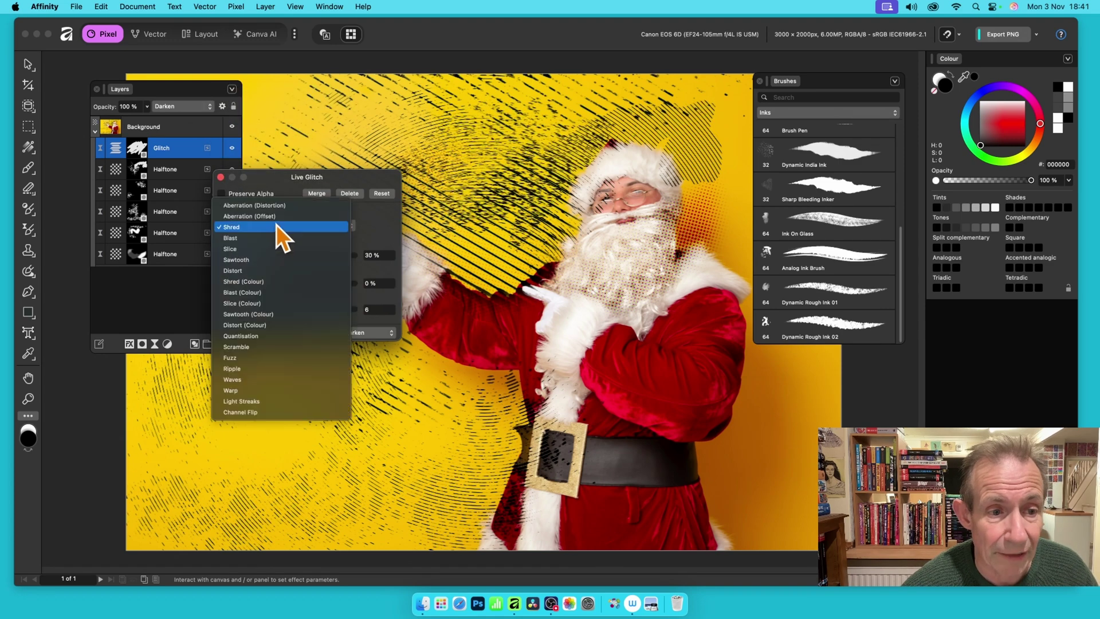
Step: Switch the glitch type to Aberration (Distortion) with Normal blending and close the settings
left_click(277, 206)
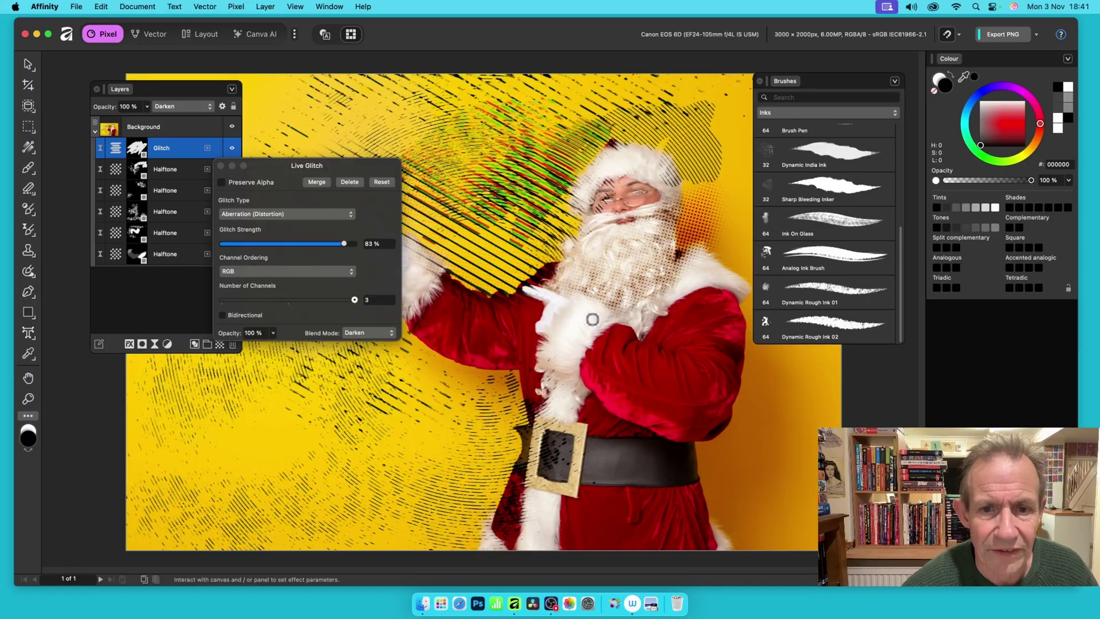
left_click(363, 333)
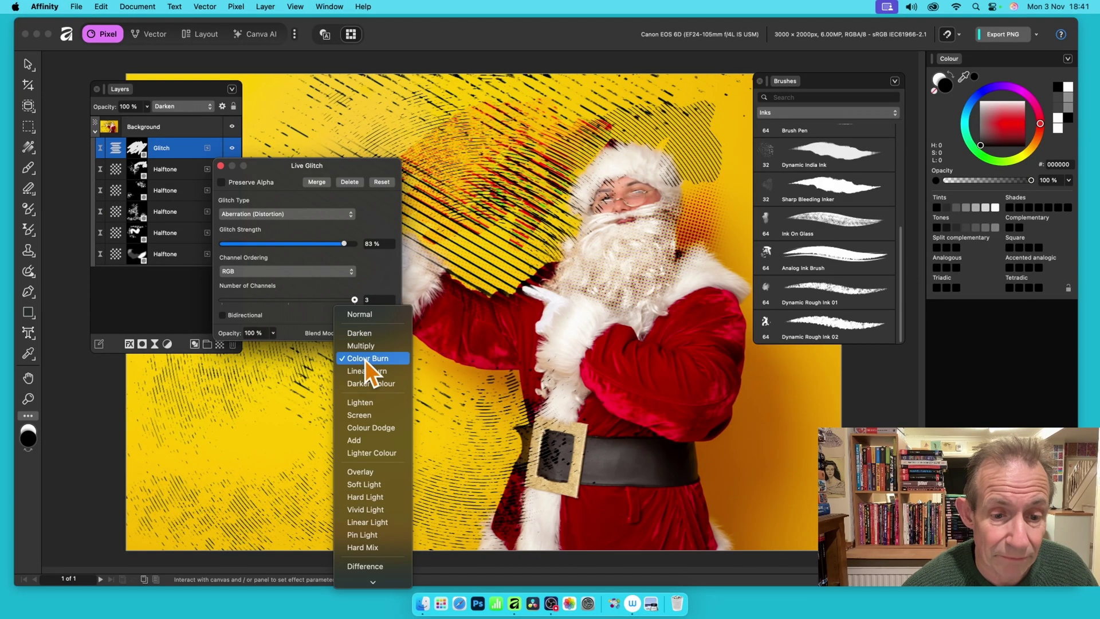
left_click(376, 315)
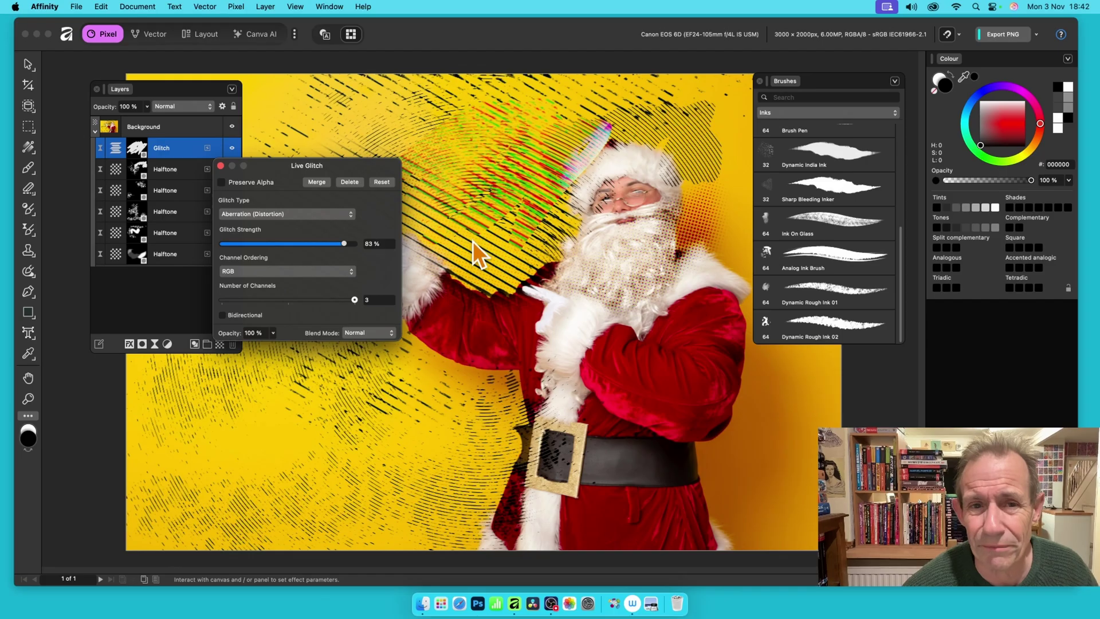
key("b")
left_click(221, 166)
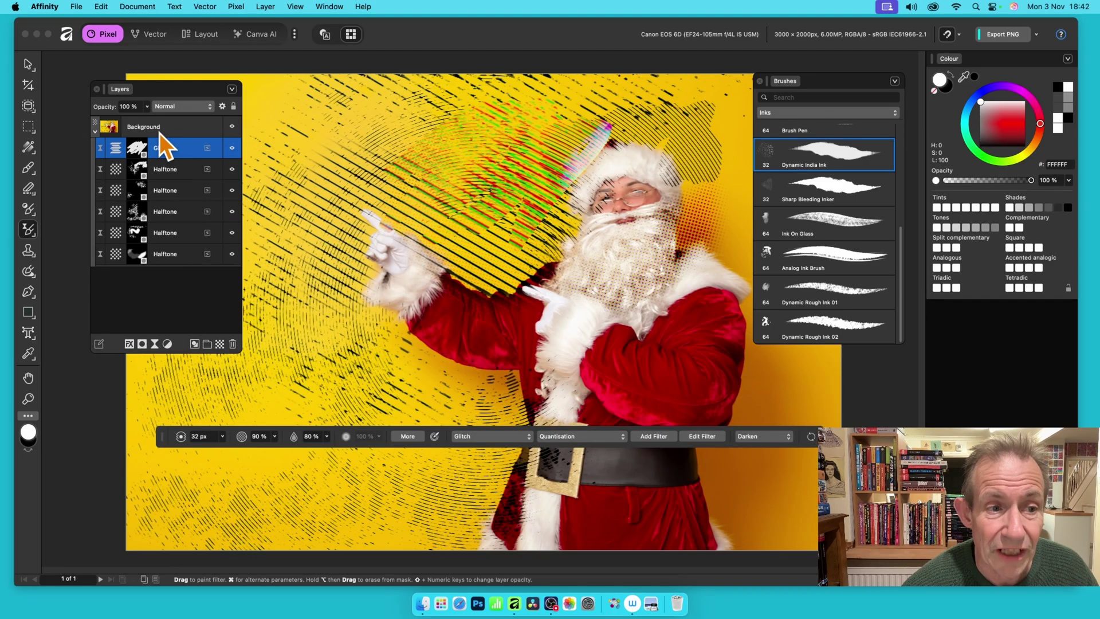
right_click(137, 170)
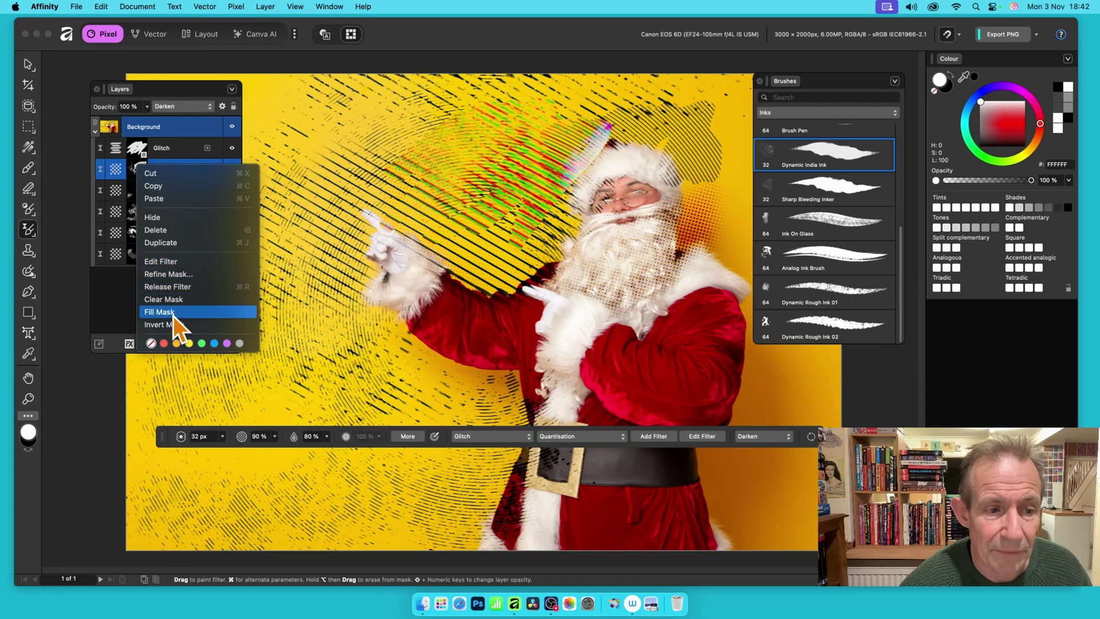
left_click(110, 280)
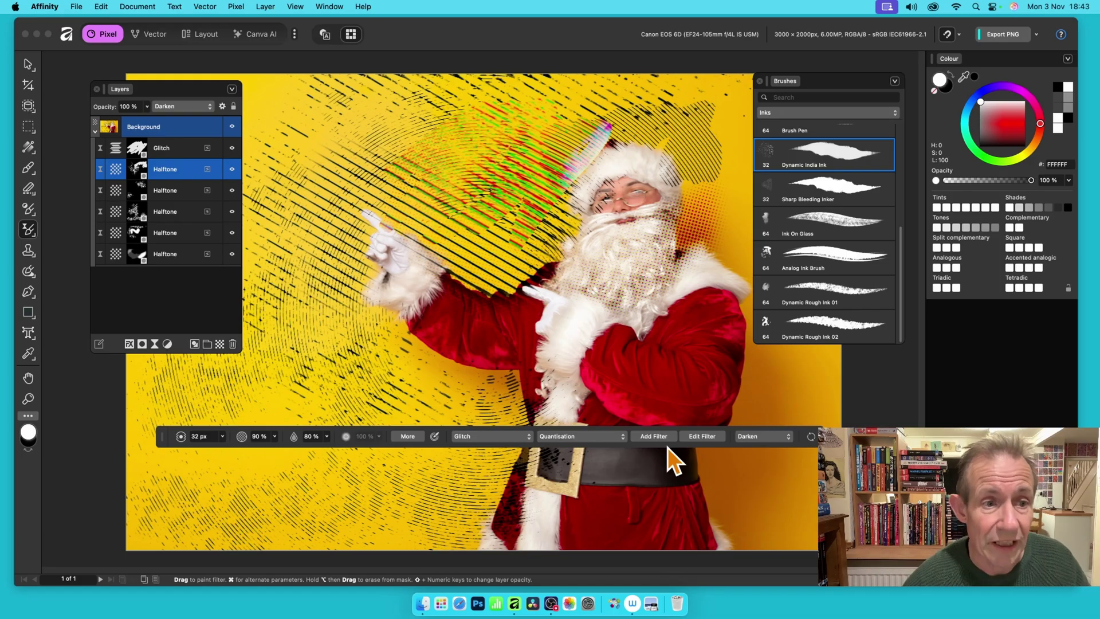
Step: Delete the Glitch layer and four extra Halftone layers, keeping a single Halftone layer
left_click(170, 149)
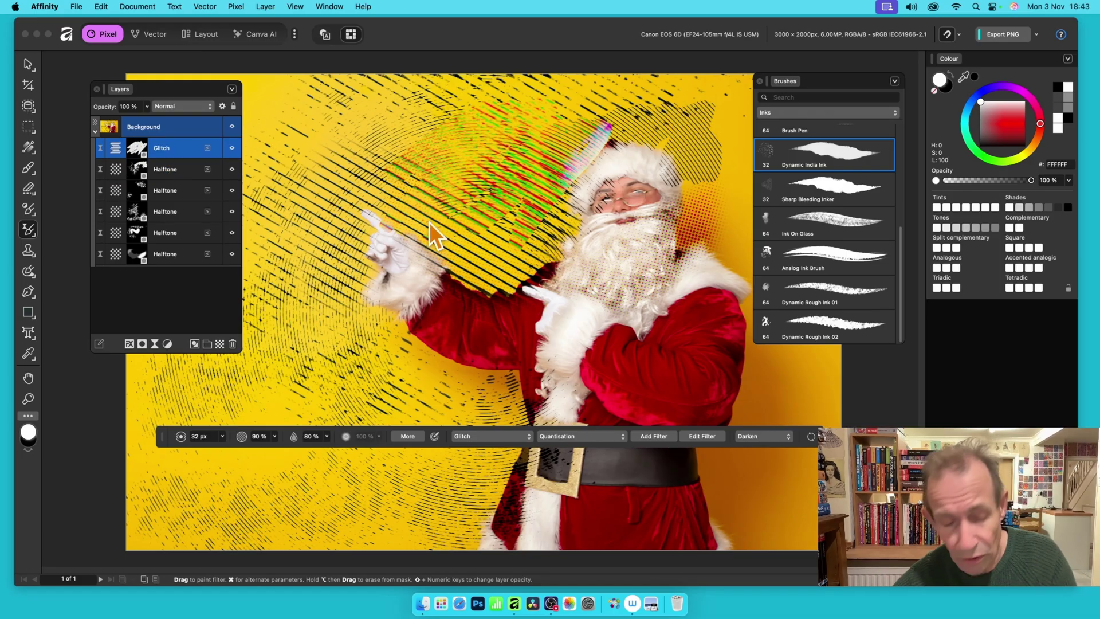
key("BackSpace")
key("BackSpace")
key("BackSpace")
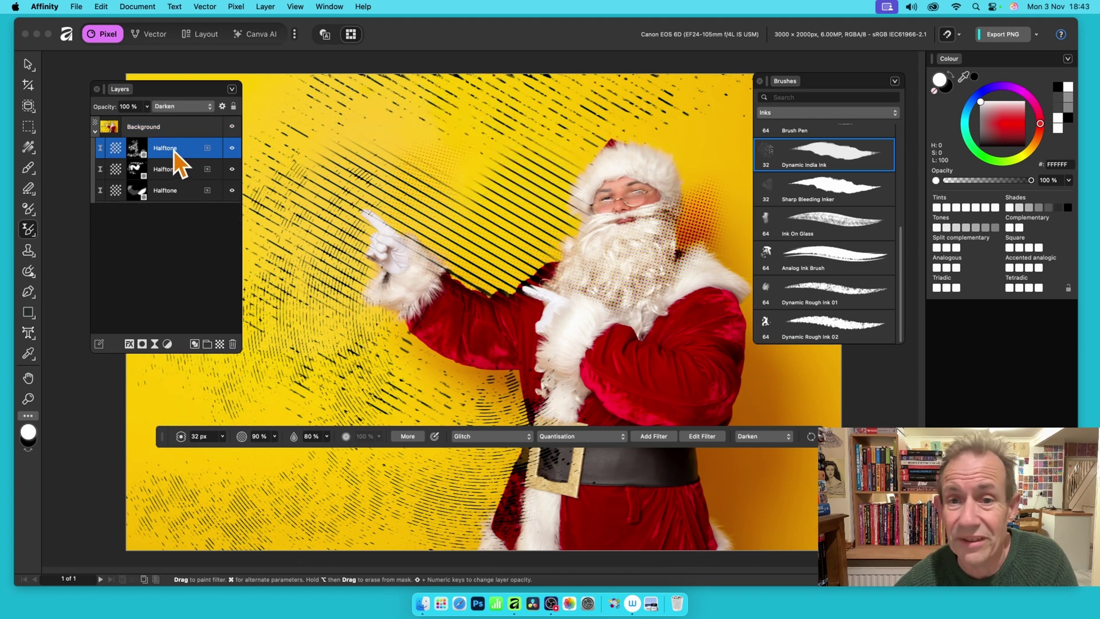
key("BackSpace")
key("BackSpace")
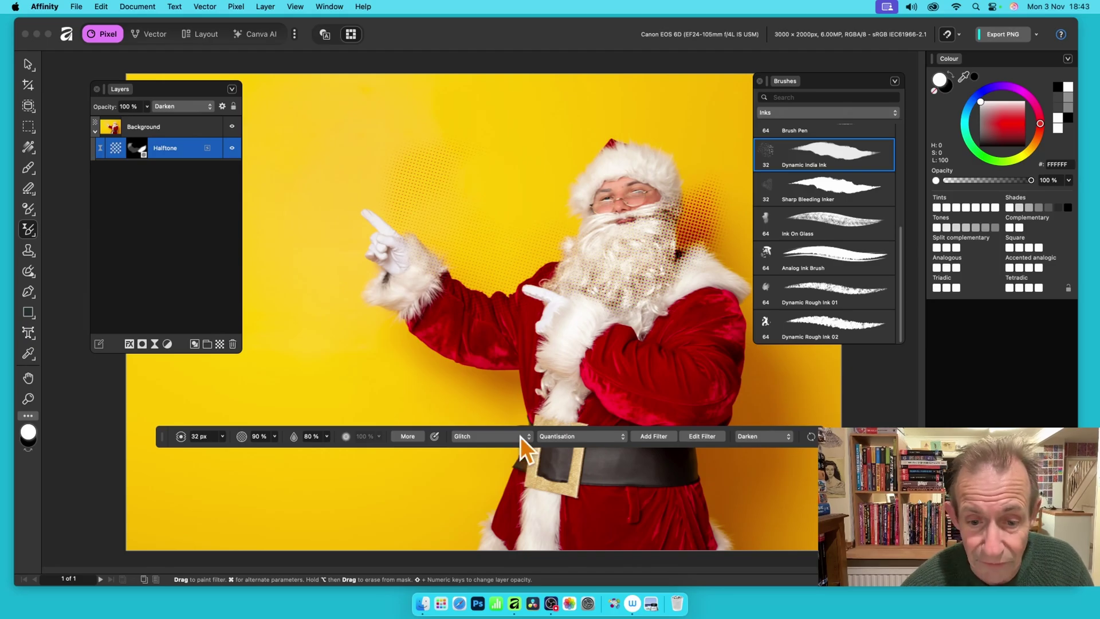
Step: Set the glitch type to Shred and paint a stroke across Santa's face
left_click(574, 438)
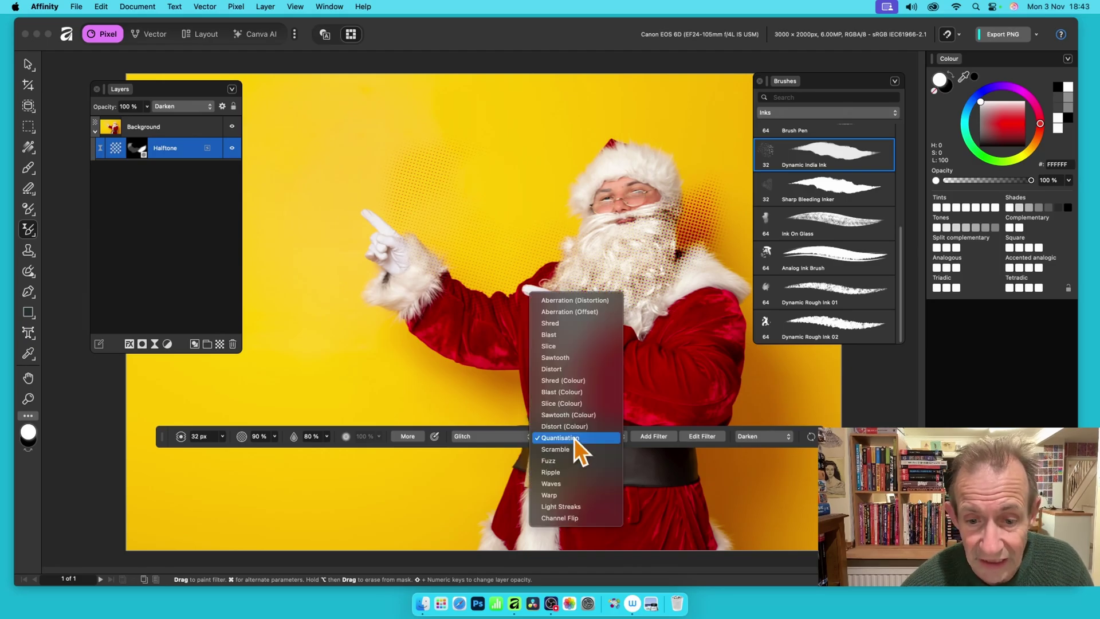
left_click(574, 325)
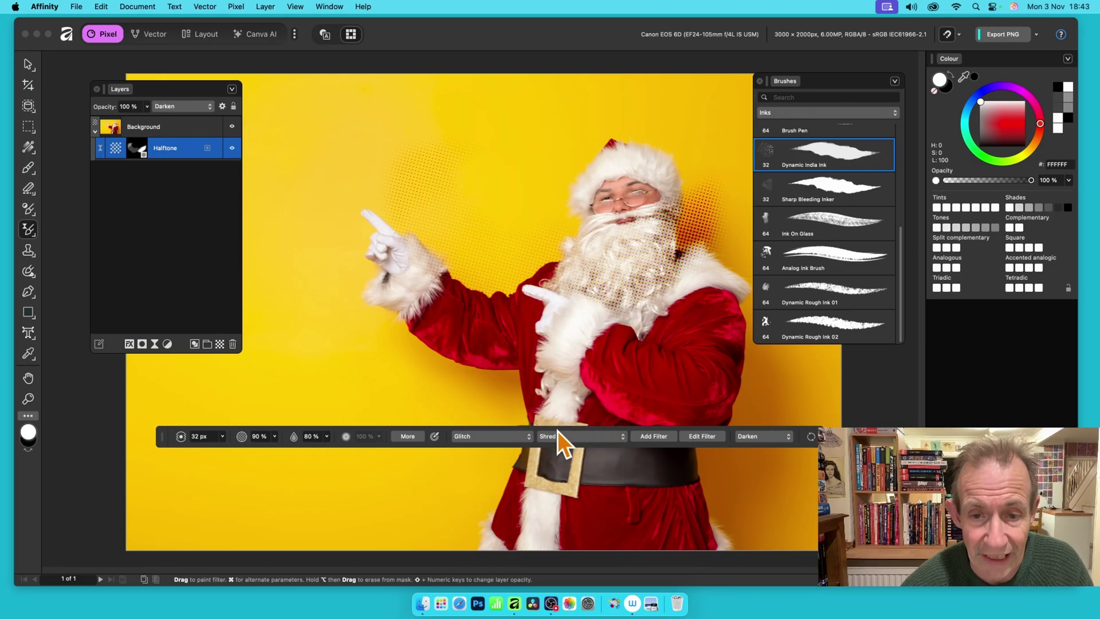
mouse_move(652, 177)
left_mouse_down()
mouse_move(650, 148)
mouse_move(560, 174)
left_mouse_up()
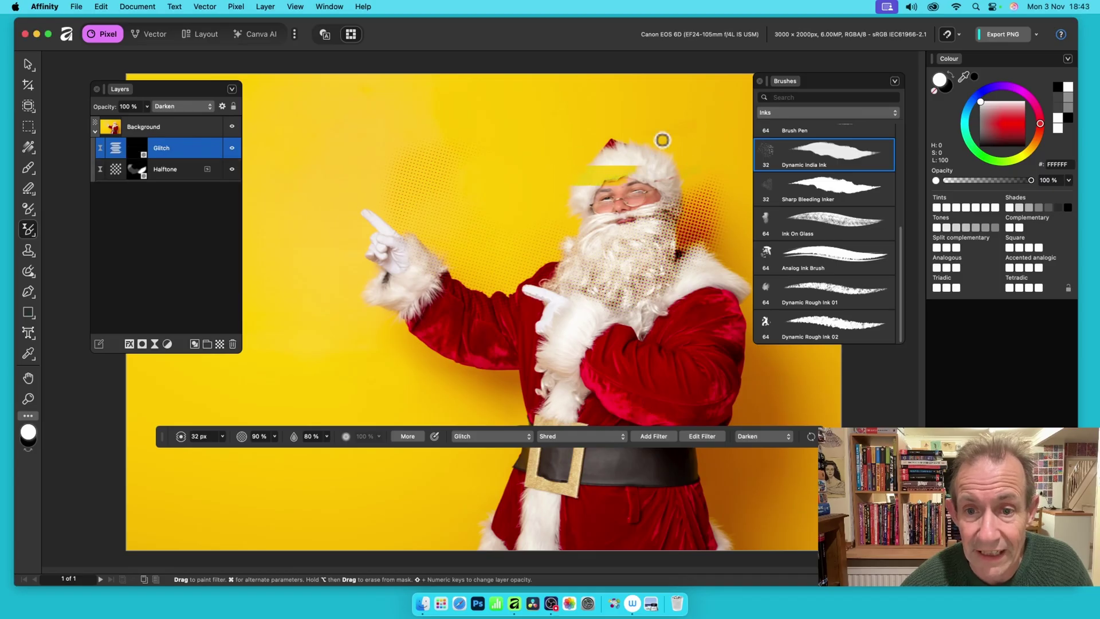
Step: Enlarge the brush to about 460 px and paint large shreds over Santa's beard and arm
left_click(222, 436)
left_click_drag(232, 452, 274, 452)
mouse_move(633, 173)
left_mouse_down()
mouse_move(573, 275)
mouse_move(632, 288)
mouse_move(483, 342)
mouse_move(688, 447)
mouse_move(575, 521)
mouse_move(550, 524)
left_mouse_up()
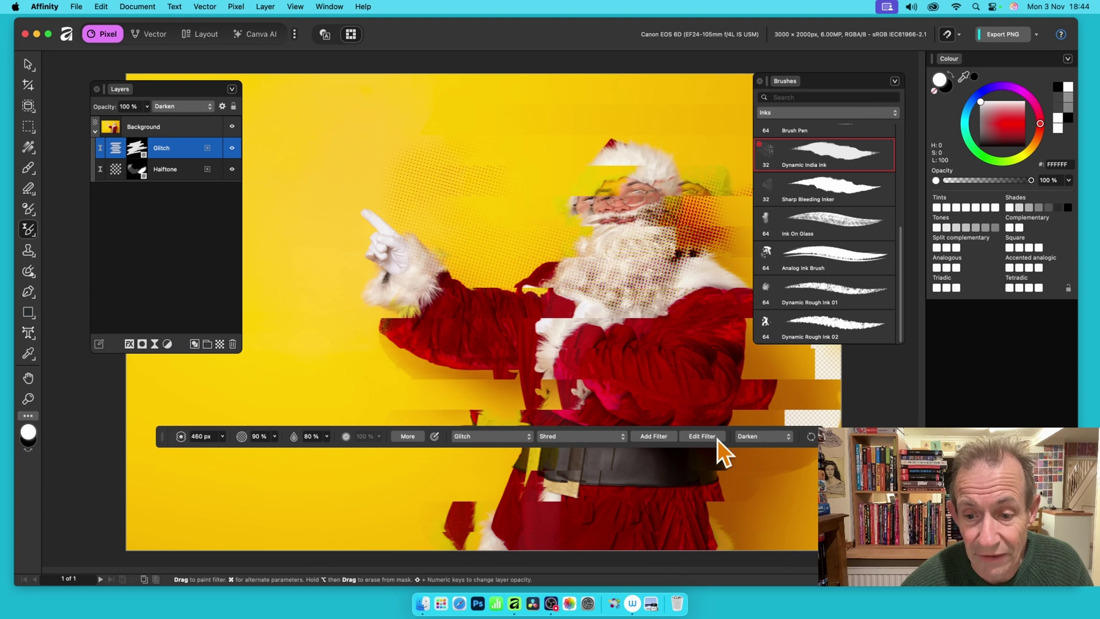
Step: Change the Shred glitch to Fuzz, after trying Scramble, and raise its strength to 78%
left_click(702, 437)
left_click_drag(799, 400, 384, 129)
left_click(356, 174)
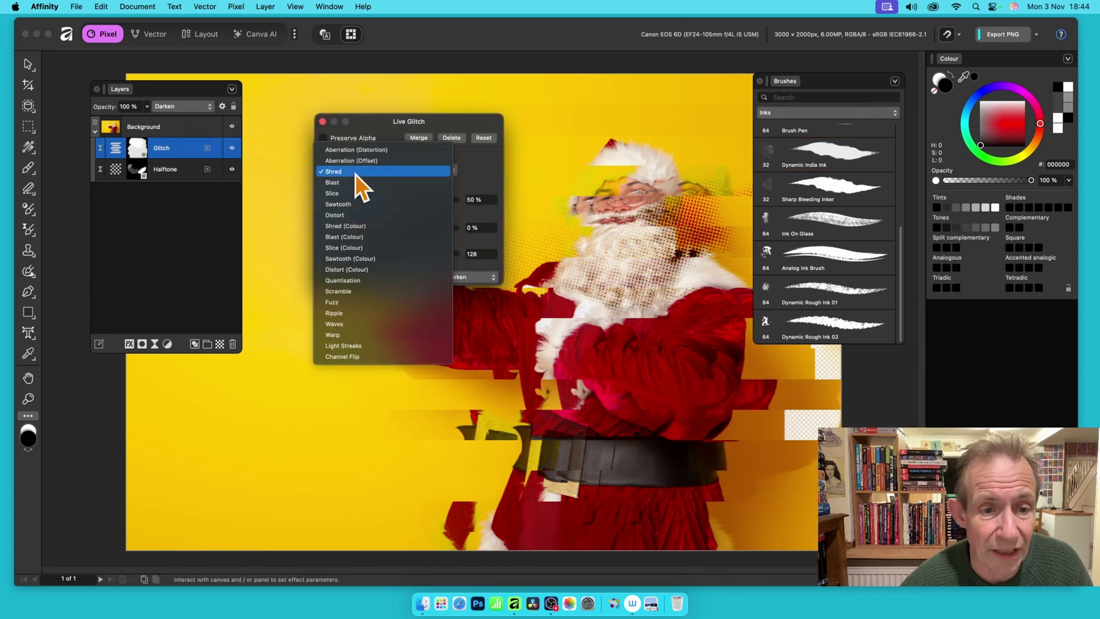
left_click(341, 293)
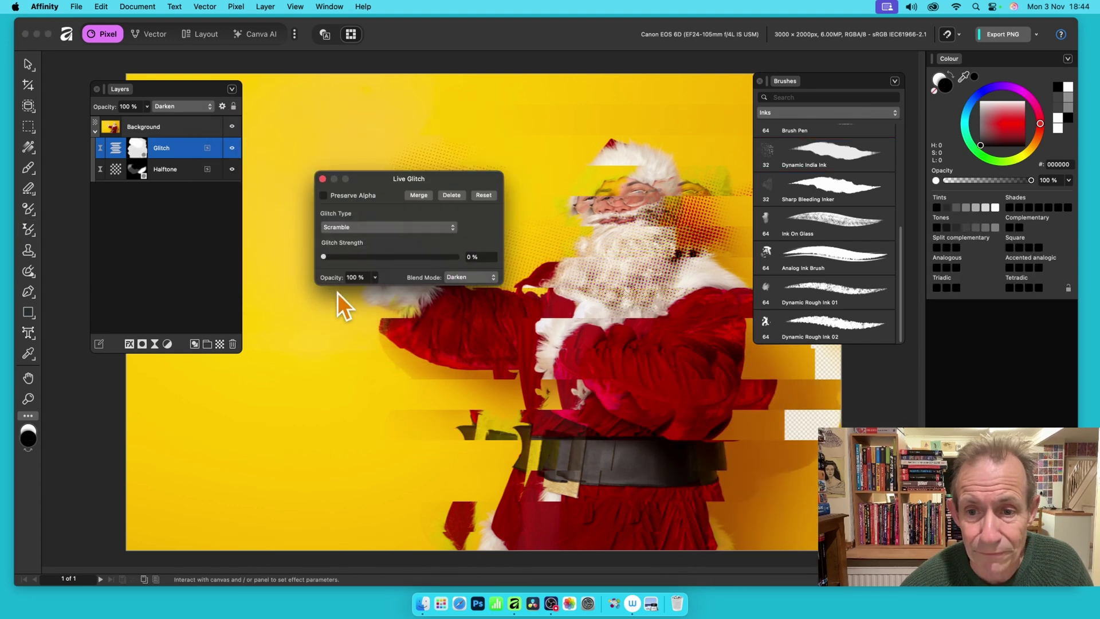
left_click(355, 229)
left_click(353, 238)
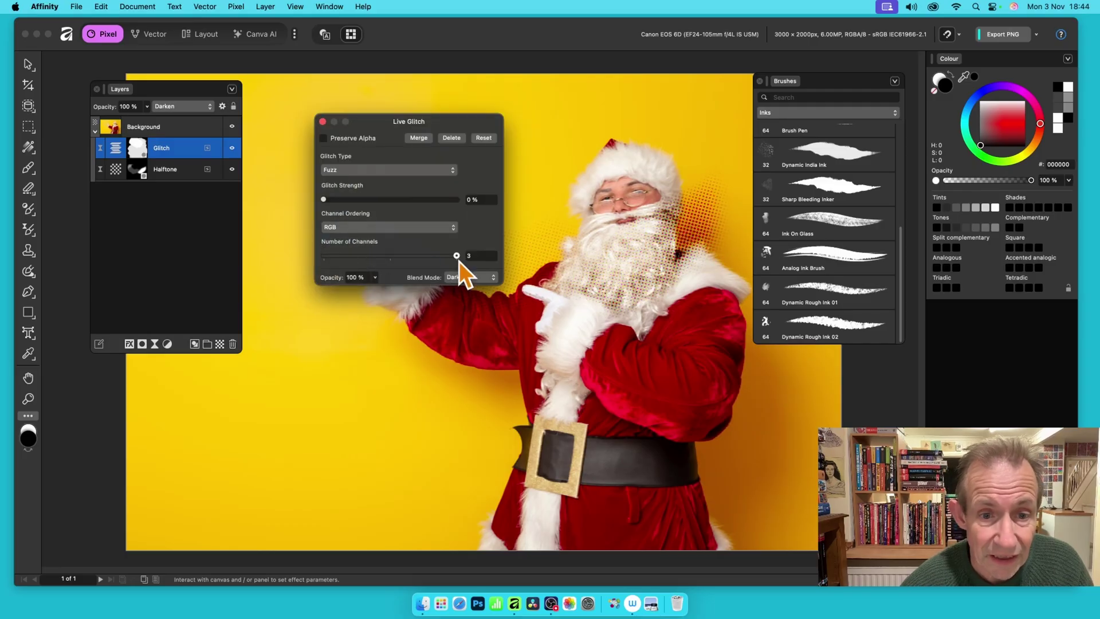
left_click_drag(323, 200, 428, 208)
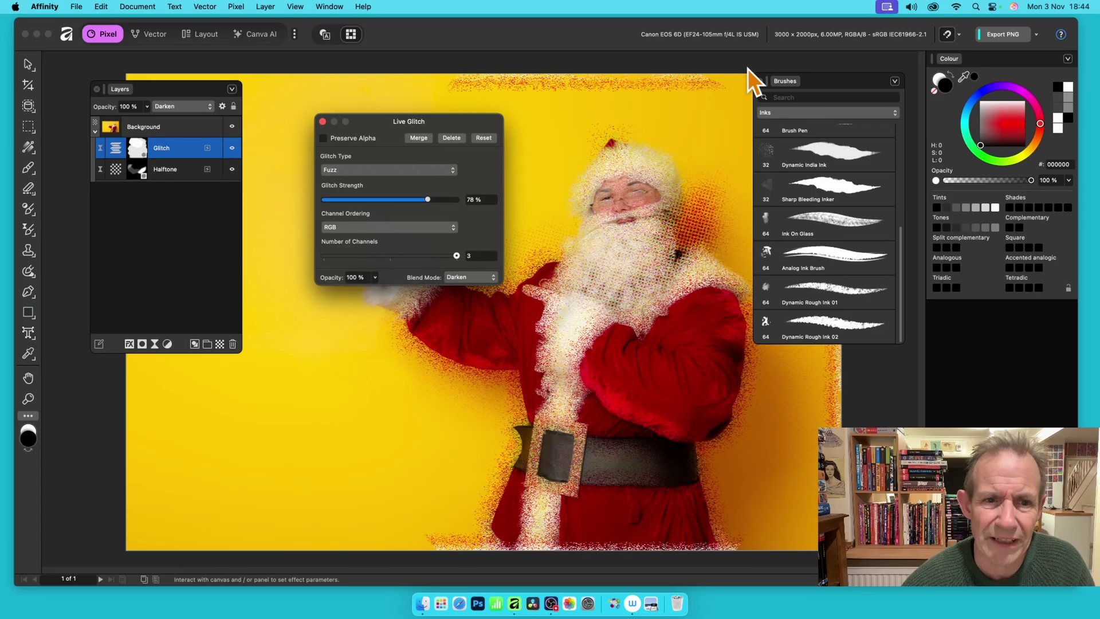
Step: Toggle Preserve Alpha off and back on so the fuzz stays within the photo
left_click(324, 140)
left_click(324, 139)
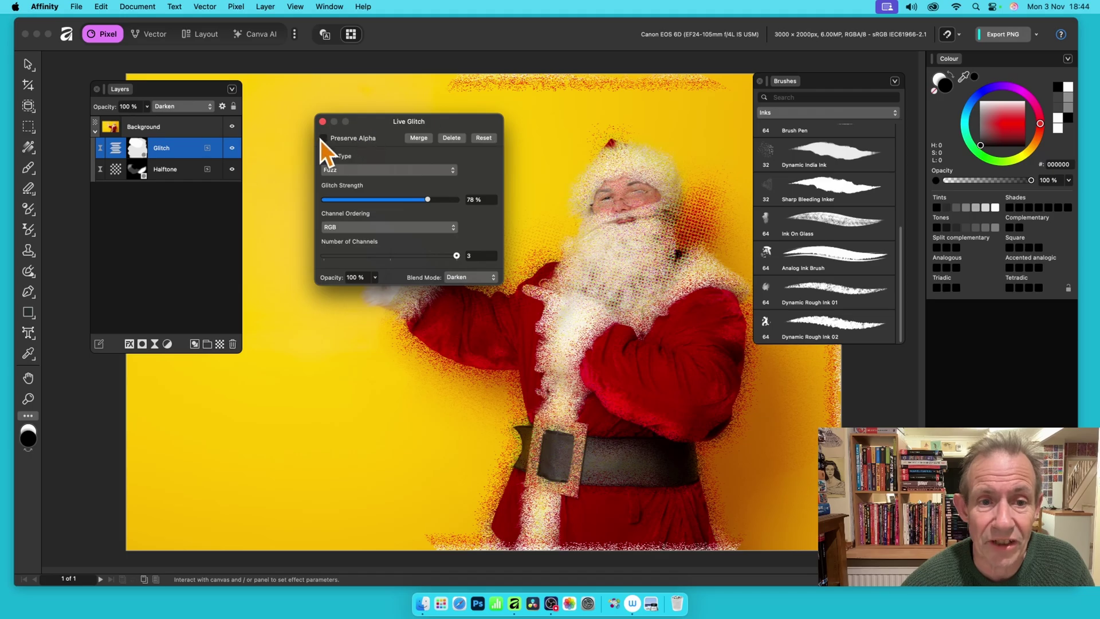
left_click(323, 139)
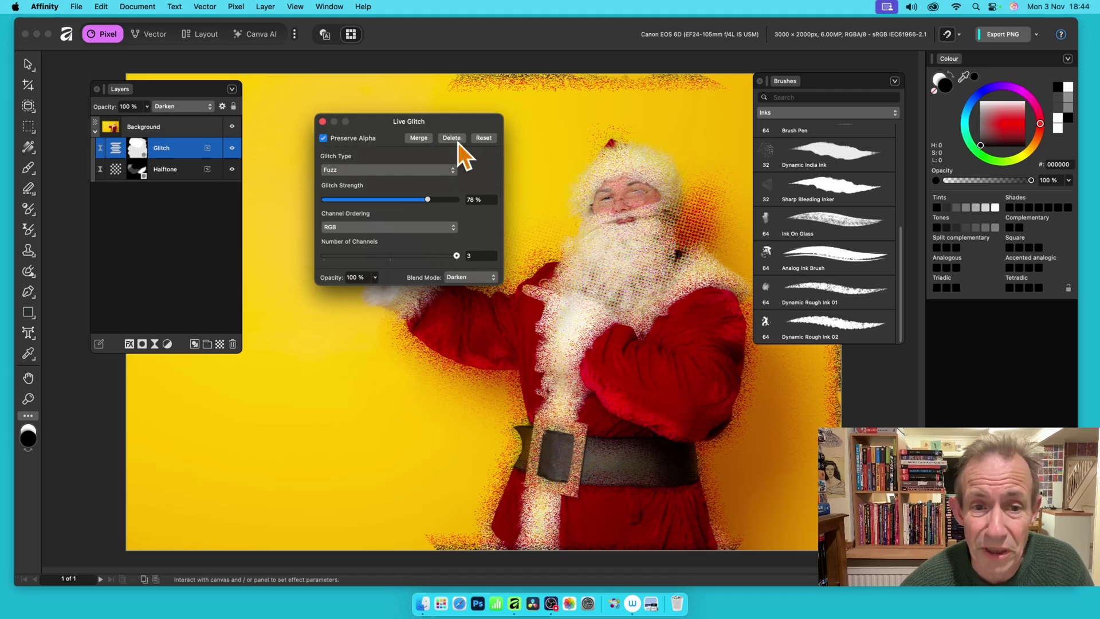
Step: Close the glitch settings, choose Voronoi for the filter brush, and paint over Santa's head and beard
left_click(324, 122)
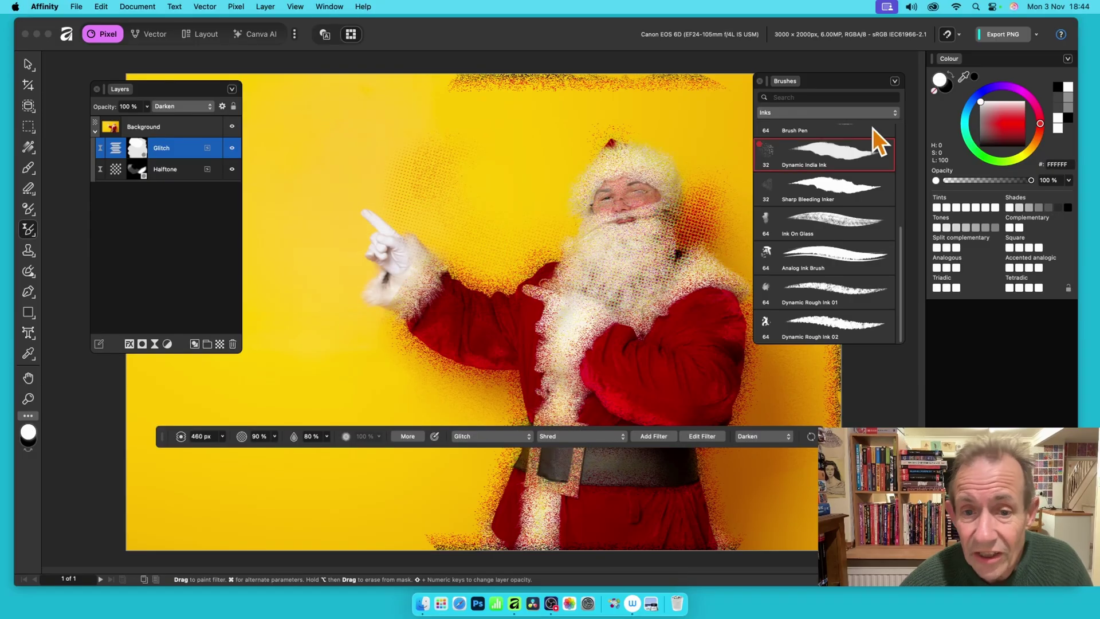
left_click(476, 438)
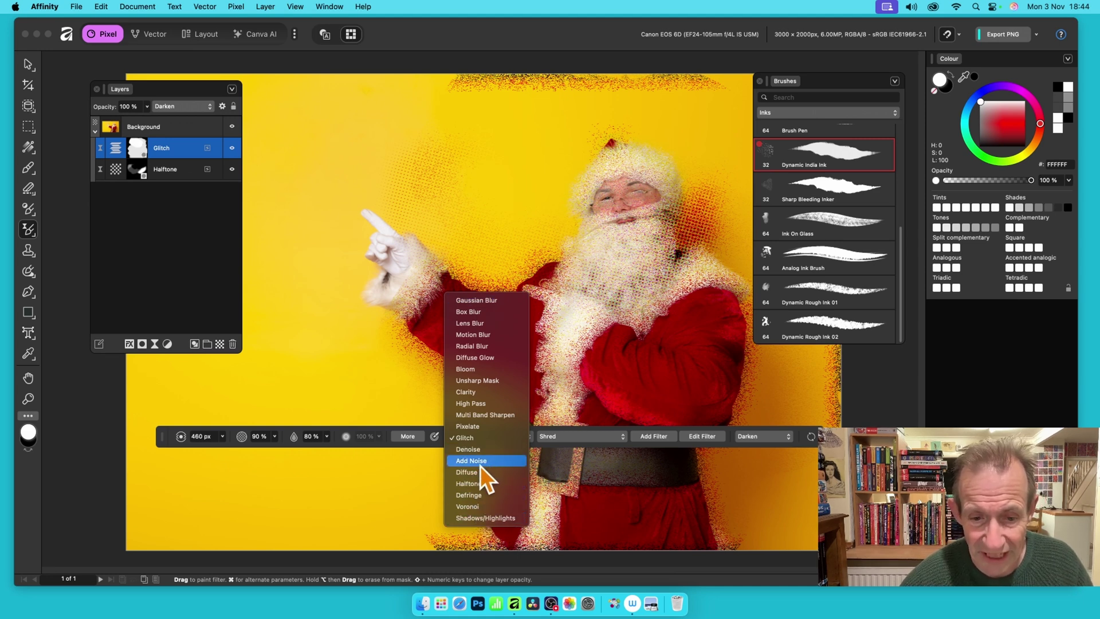
left_click(483, 504)
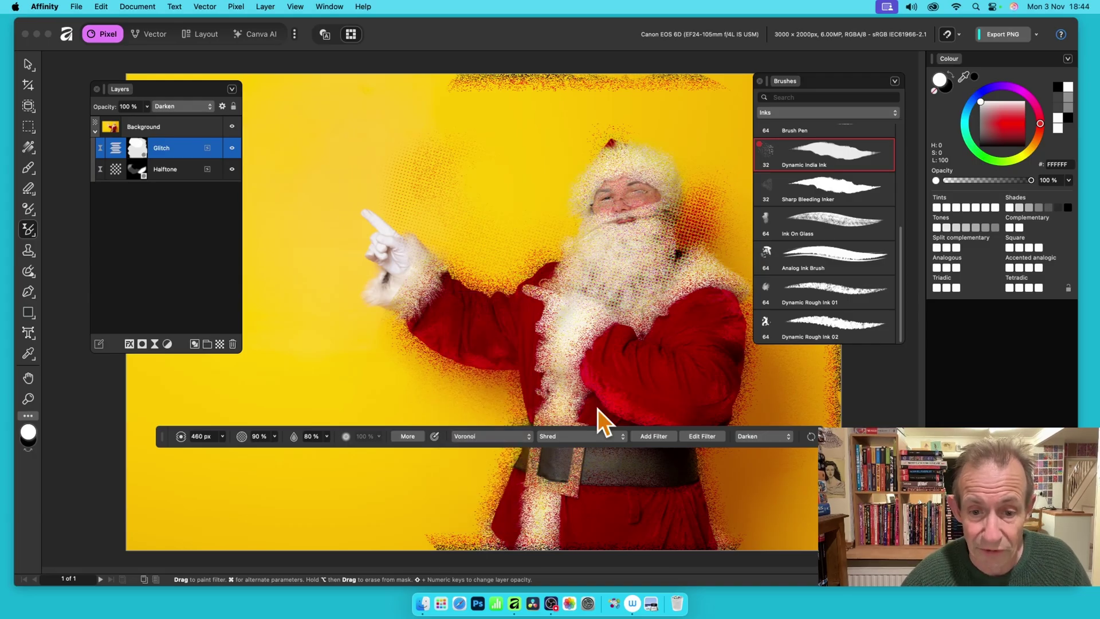
mouse_move(423, 314)
left_mouse_down()
mouse_move(449, 296)
mouse_move(426, 217)
mouse_move(506, 209)
mouse_move(501, 198)
mouse_move(491, 204)
mouse_move(535, 239)
mouse_move(492, 224)
mouse_move(540, 190)
mouse_move(549, 155)
mouse_move(592, 113)
mouse_move(685, 123)
mouse_move(674, 167)
mouse_move(685, 169)
mouse_move(669, 209)
left_mouse_up()
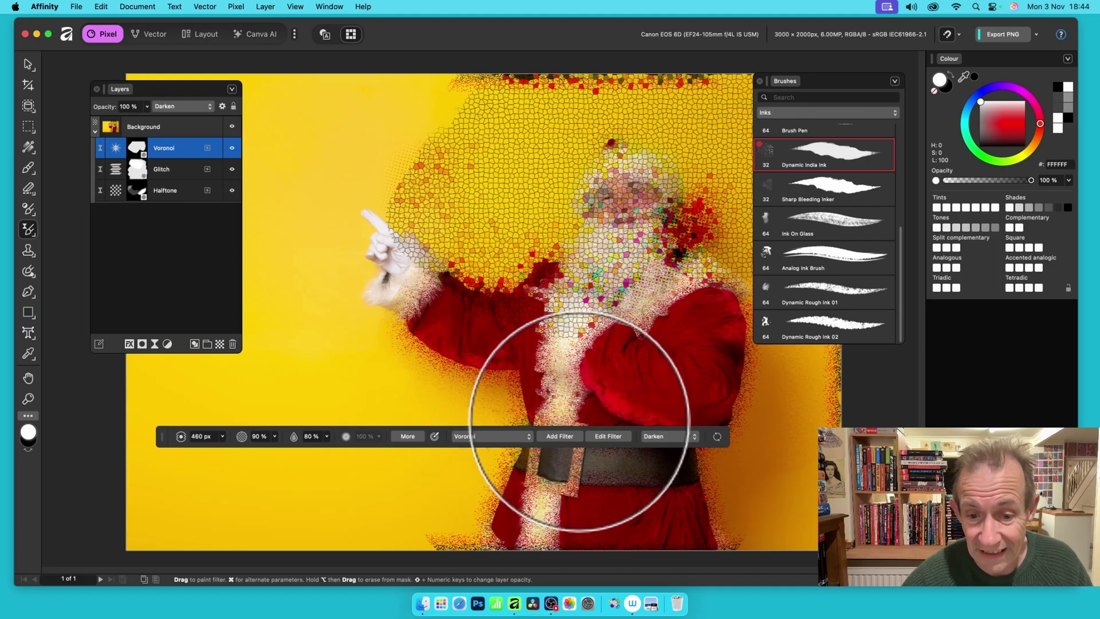
Step: Set the Voronoi cell size to about 62.9 and its blend mode to Pin Light
left_click(619, 441)
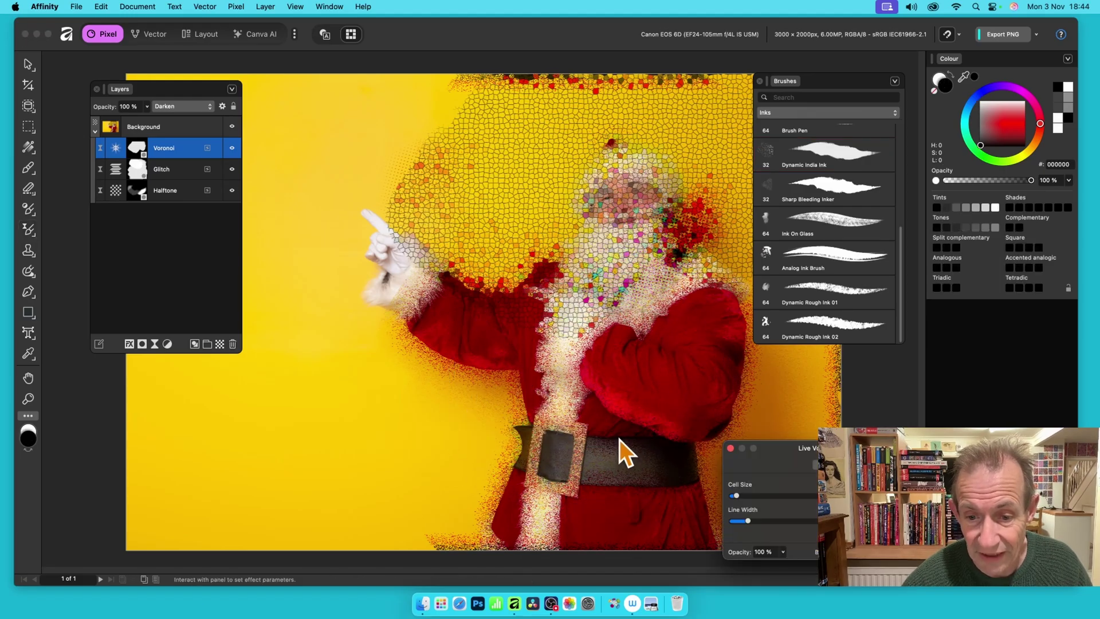
left_click_drag(813, 448, 680, 395)
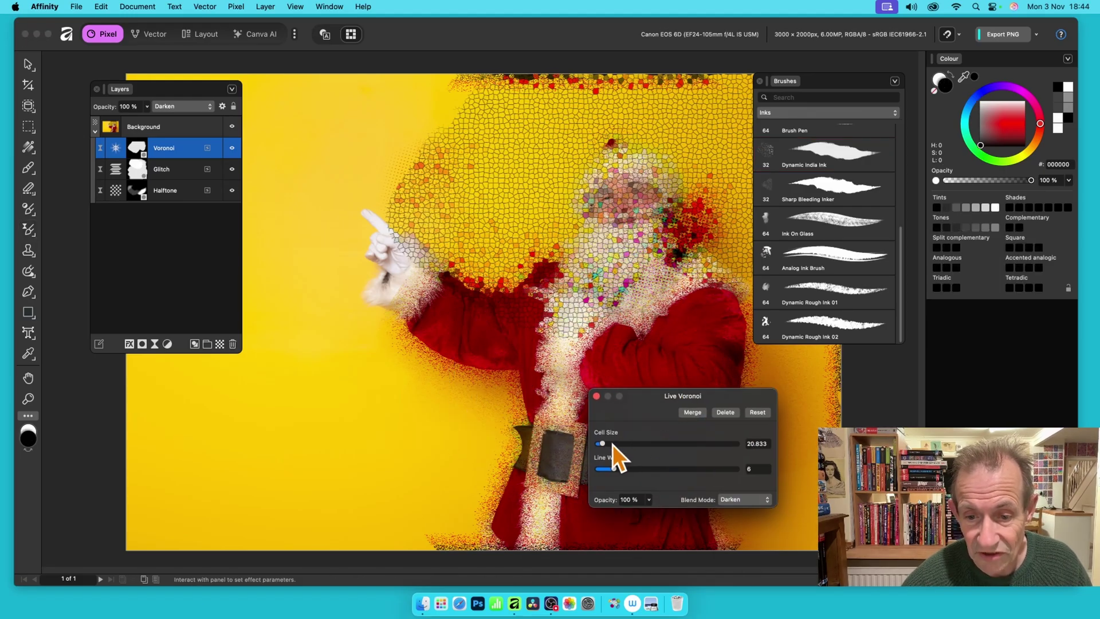
mouse_move(614, 445)
left_mouse_down()
mouse_move(624, 445)
mouse_move(614, 445)
left_mouse_up()
left_click(753, 505)
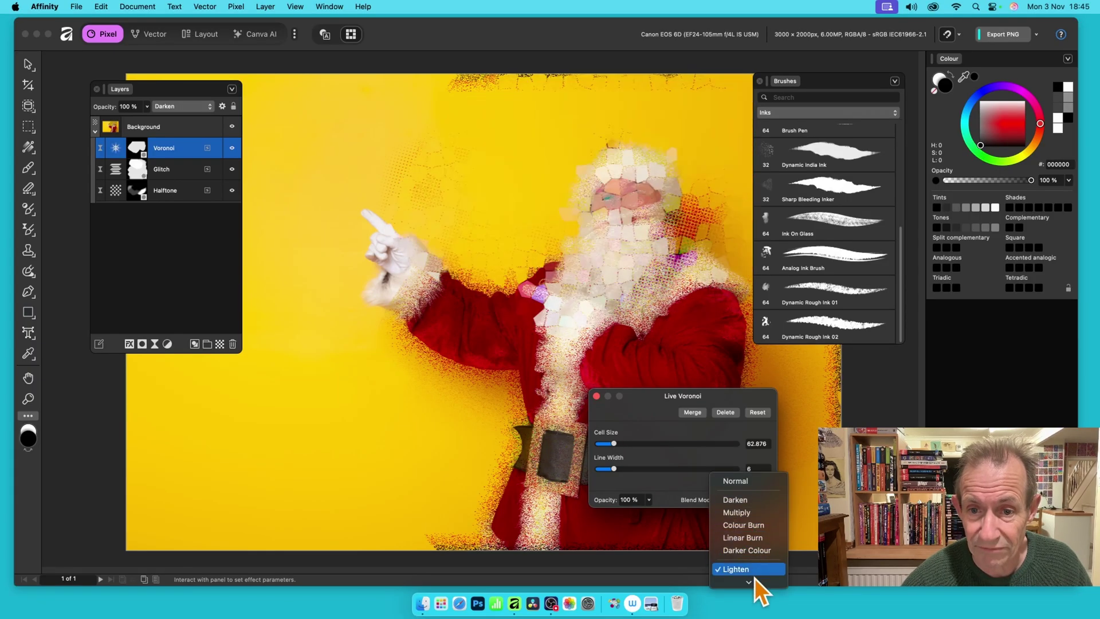
mouse_move(749, 581)
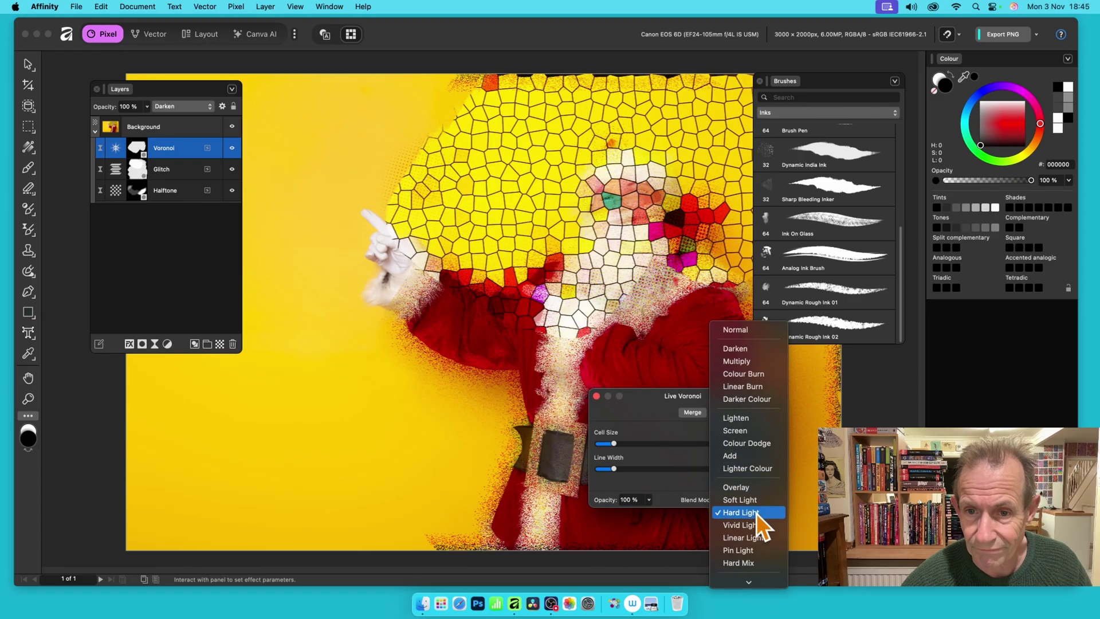
left_click(756, 549)
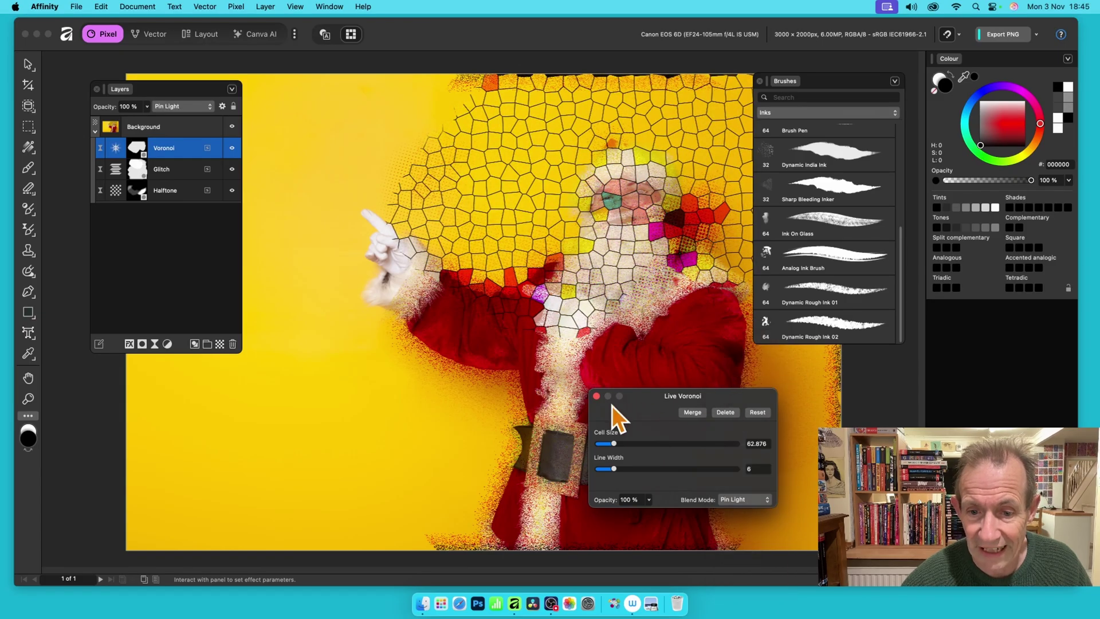
left_click(597, 396)
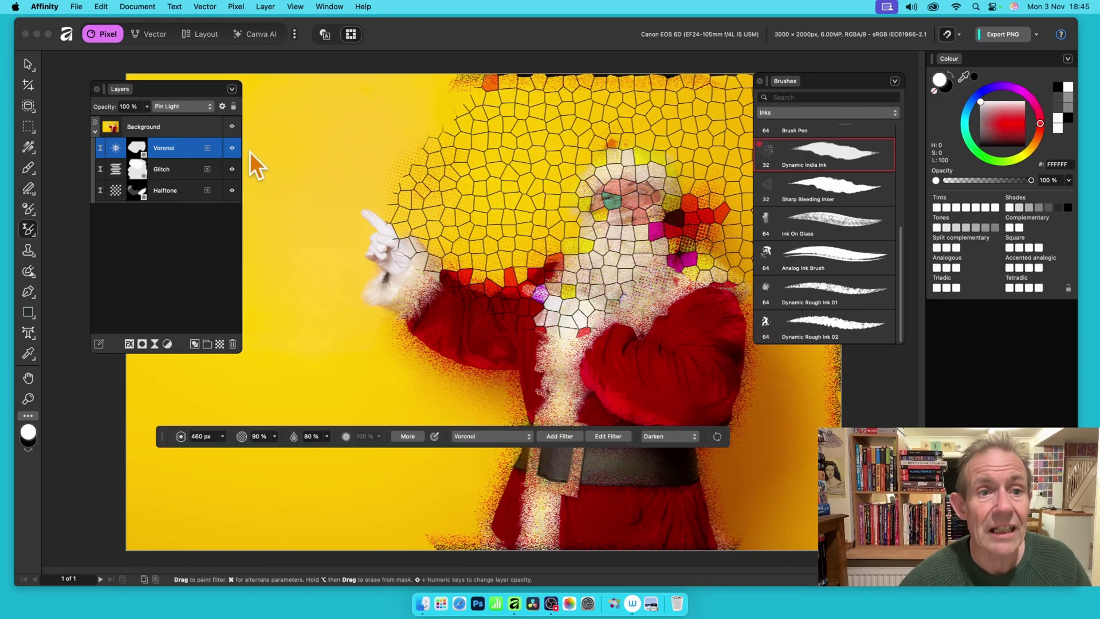
left_click(265, 6)
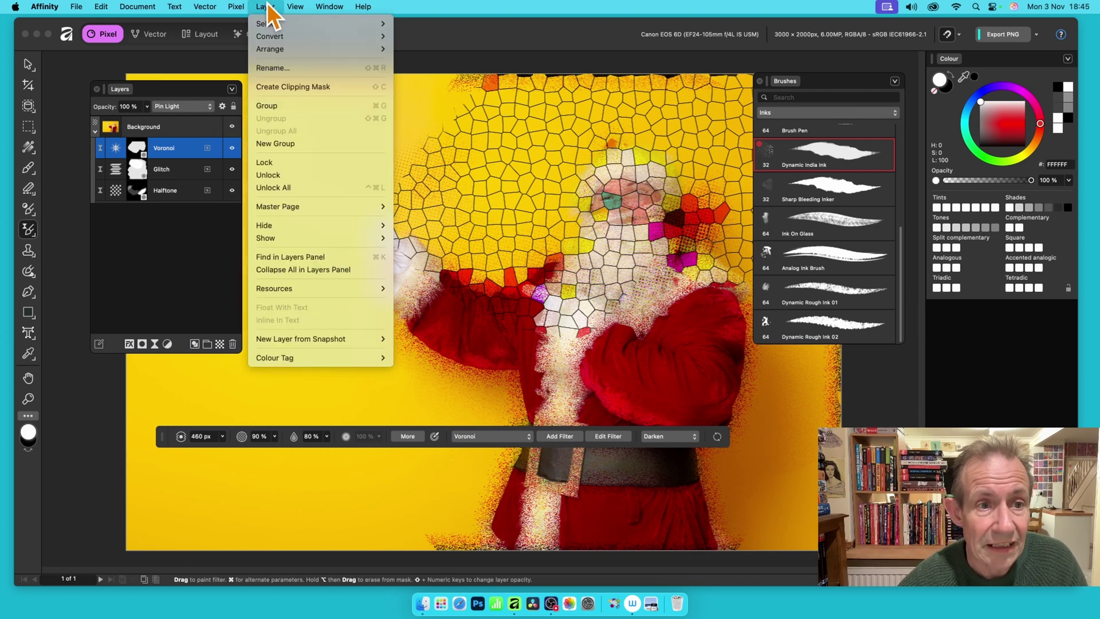
mouse_move(243, 4)
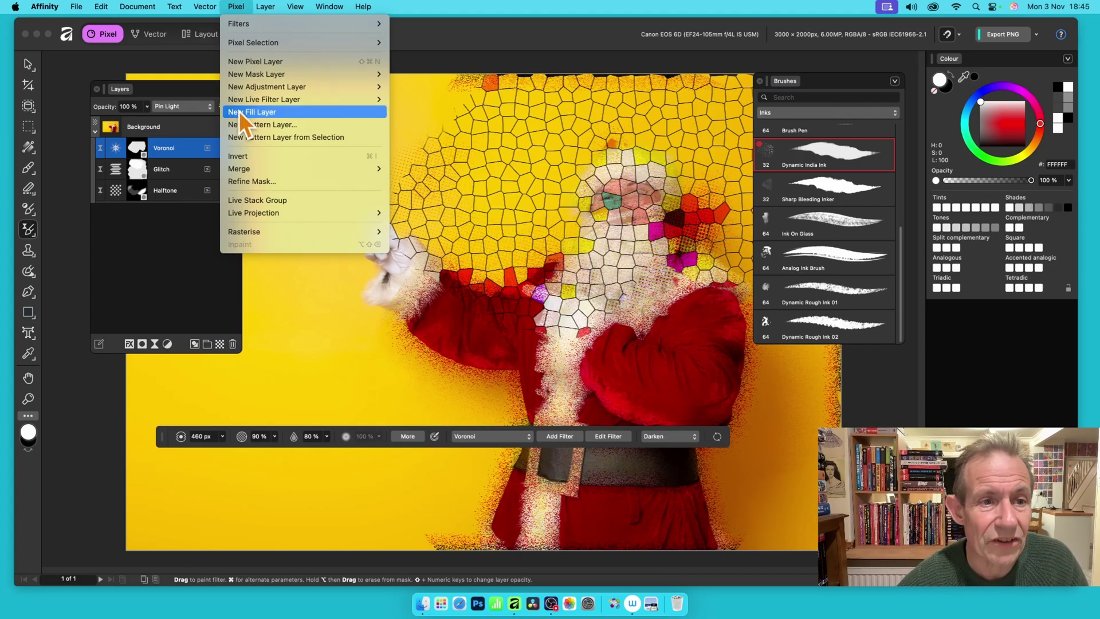
mouse_move(240, 100)
mouse_move(436, 101)
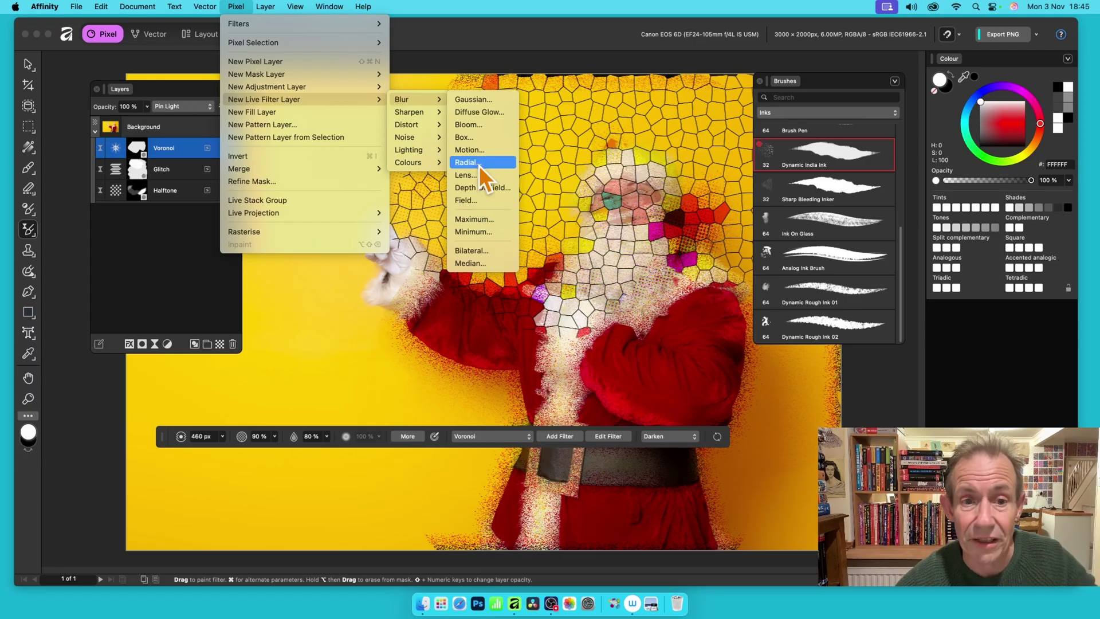
left_click(473, 98)
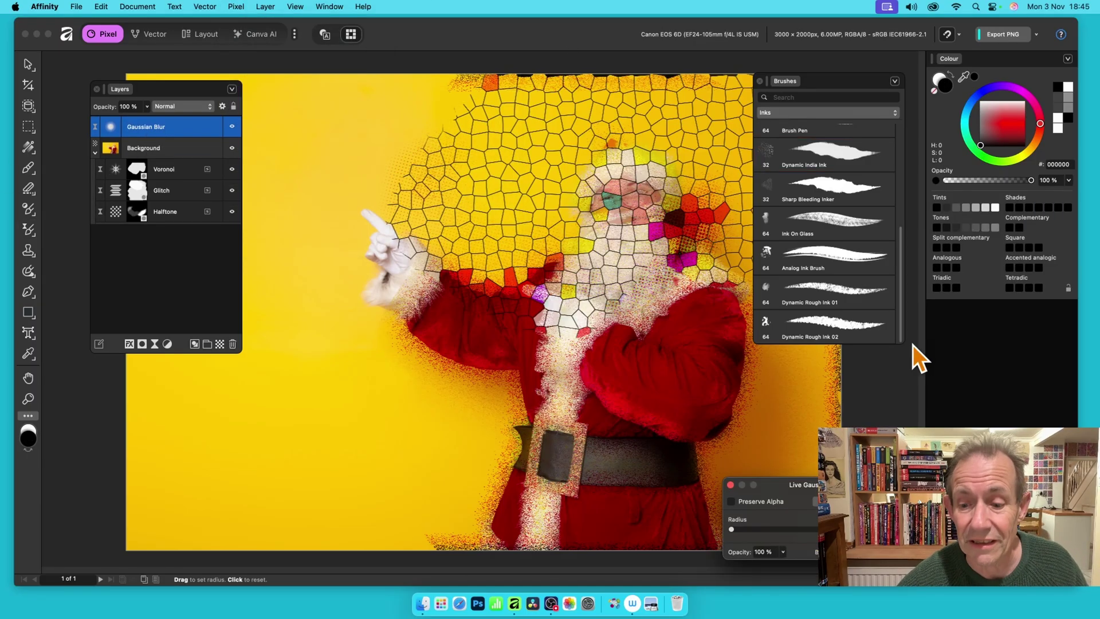
left_click_drag(842, 487, 452, 212)
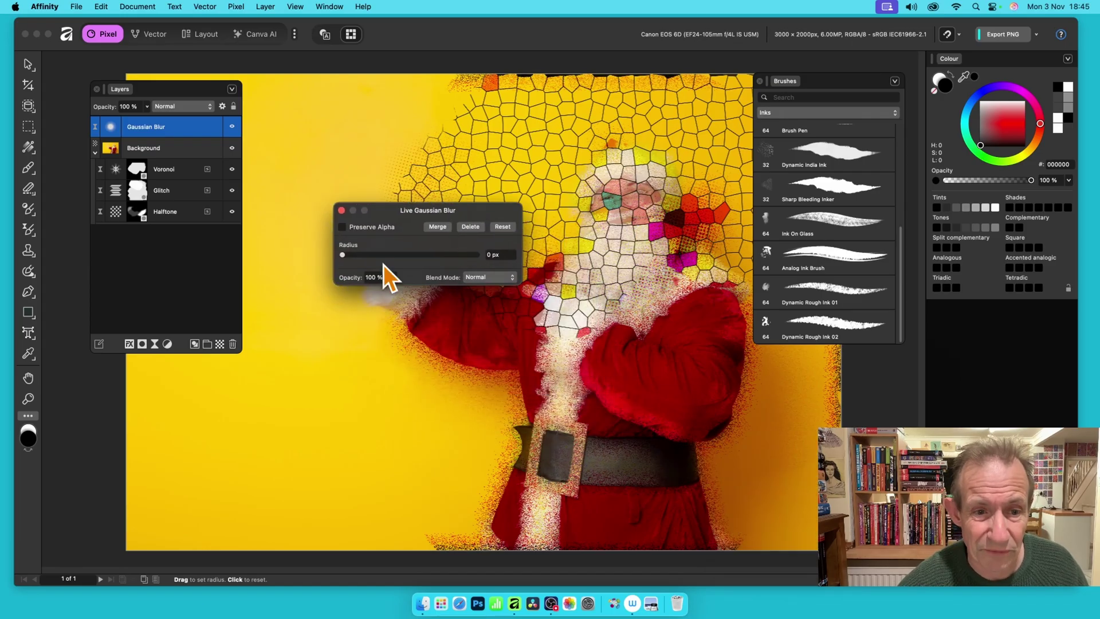
left_click_drag(347, 255, 401, 259)
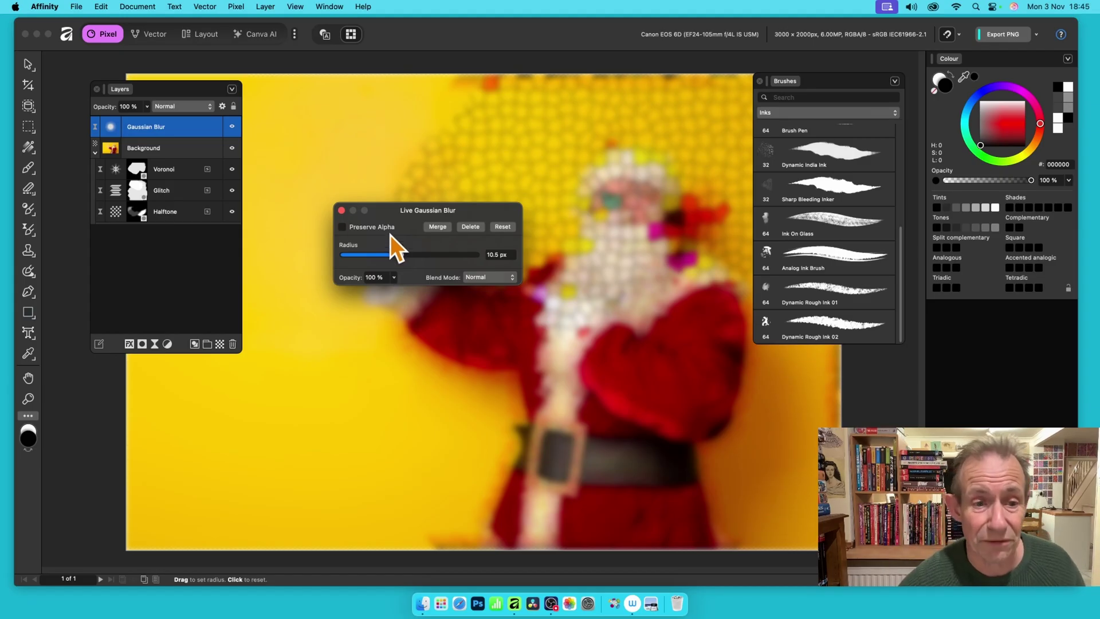
left_click(341, 210)
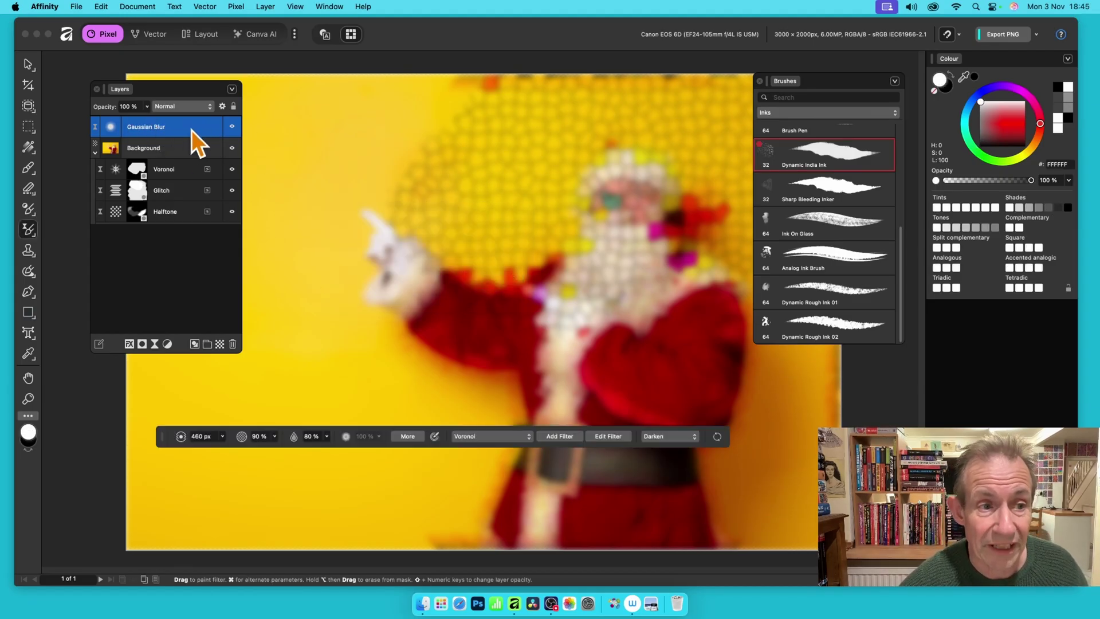
left_click(232, 344)
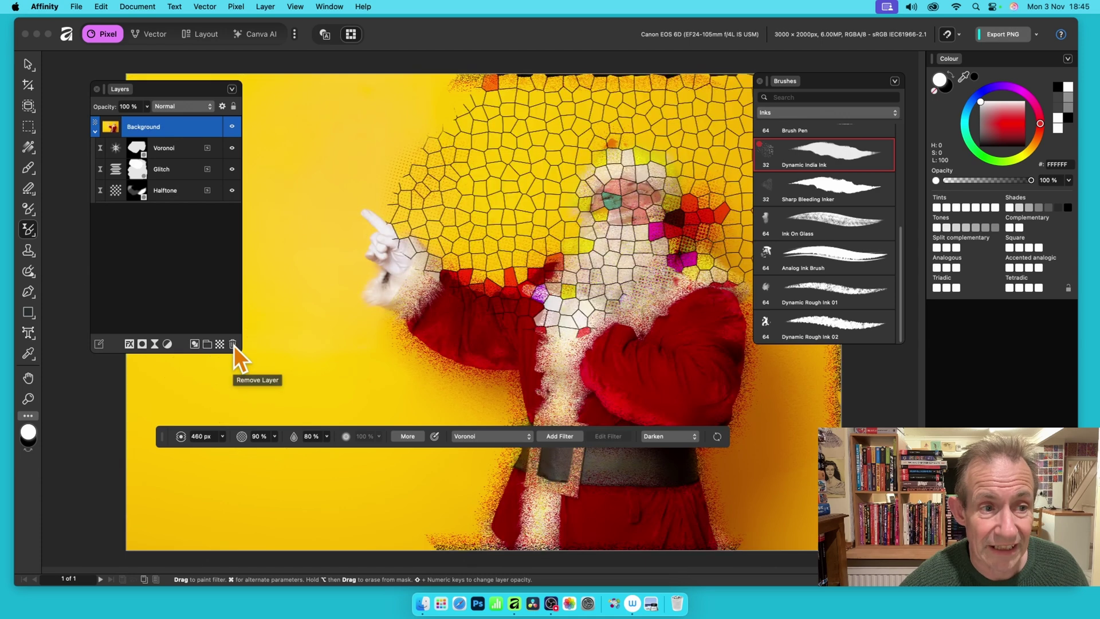
left_click(235, 6)
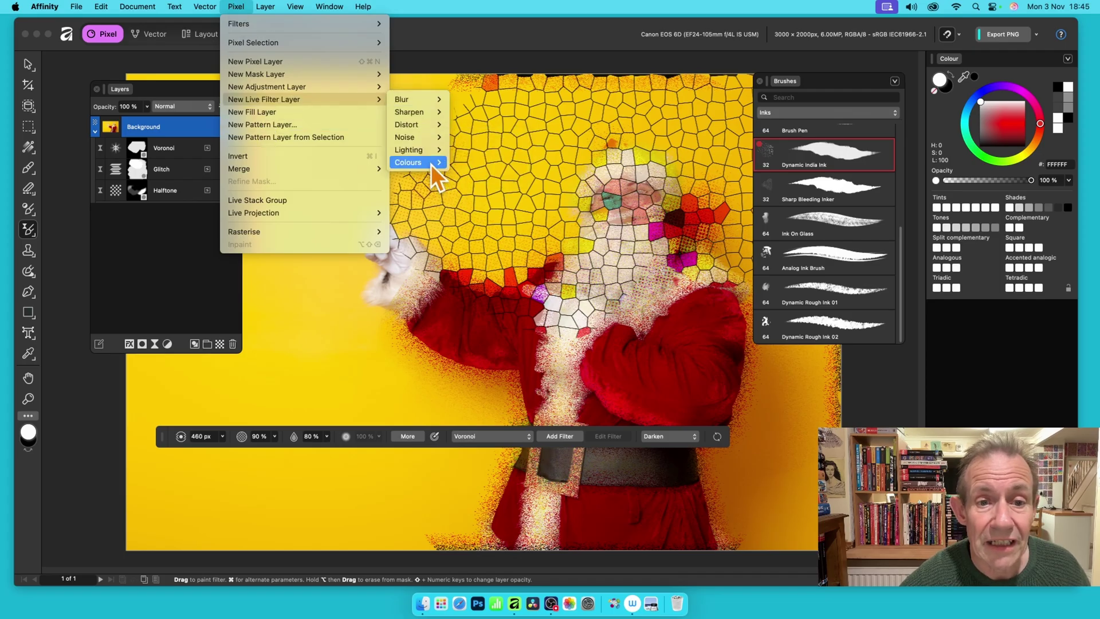
mouse_move(431, 163)
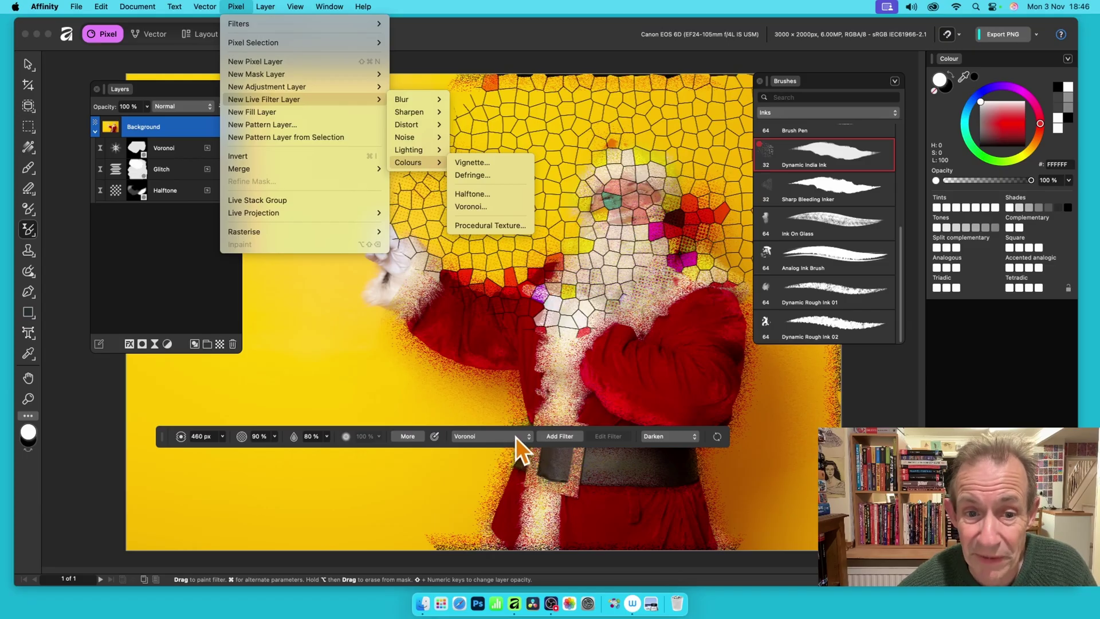
left_click(493, 441)
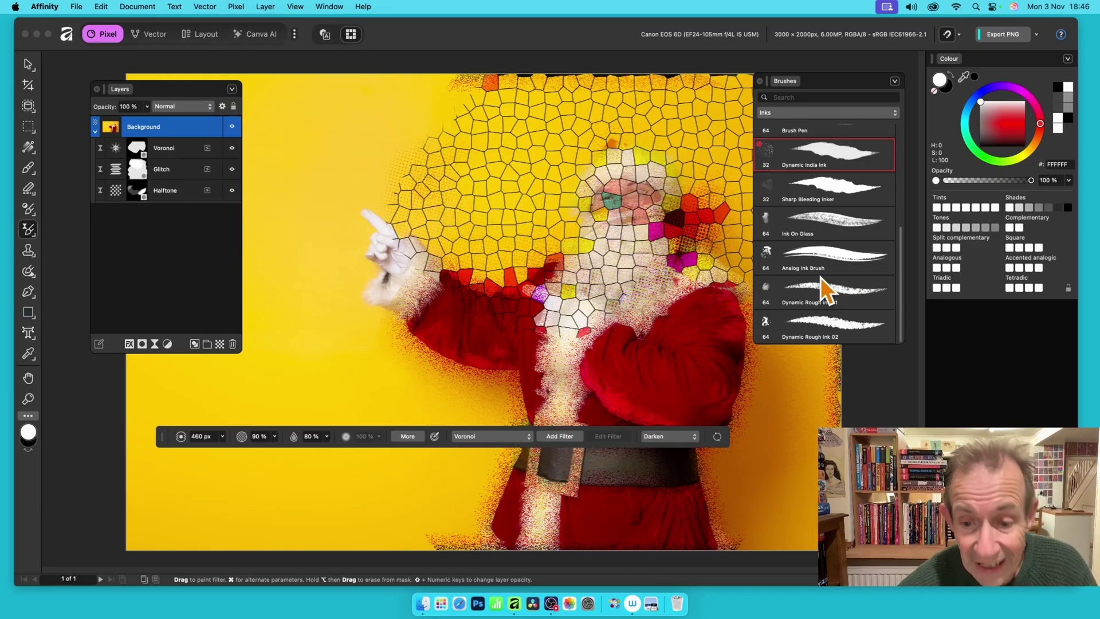